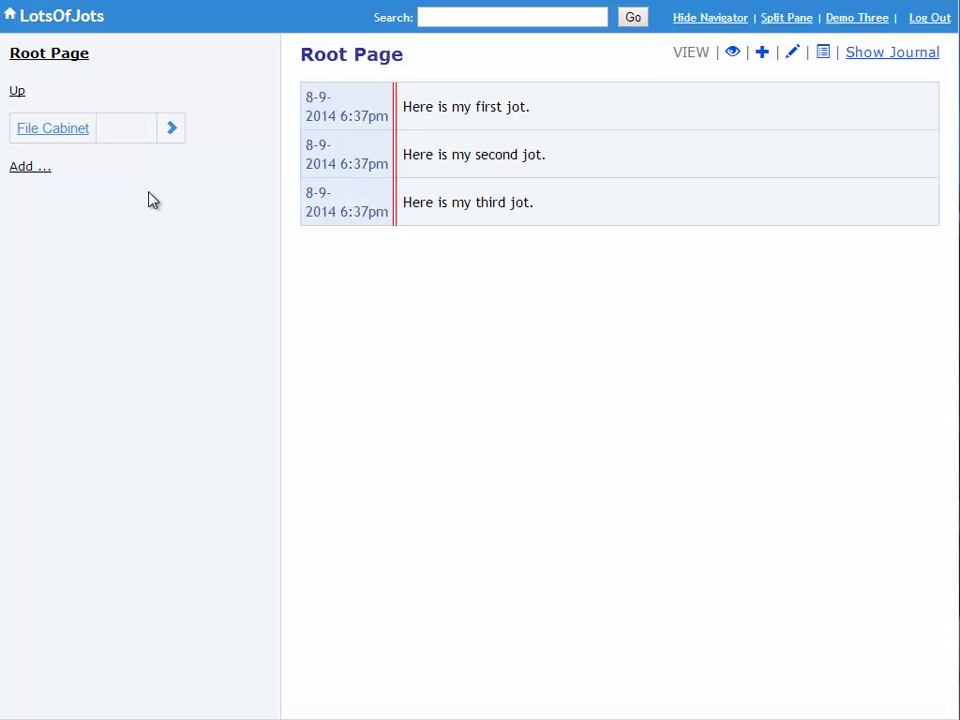
- Move the navigator into the File Cabinet page
click(50, 133)
click(29, 134)
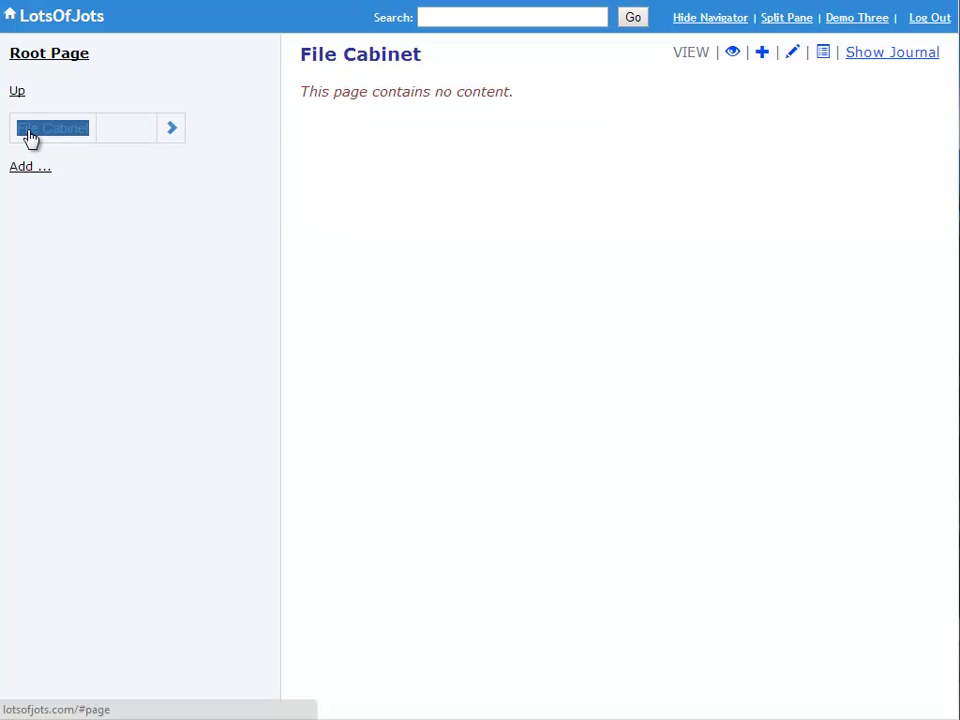
click(172, 131)
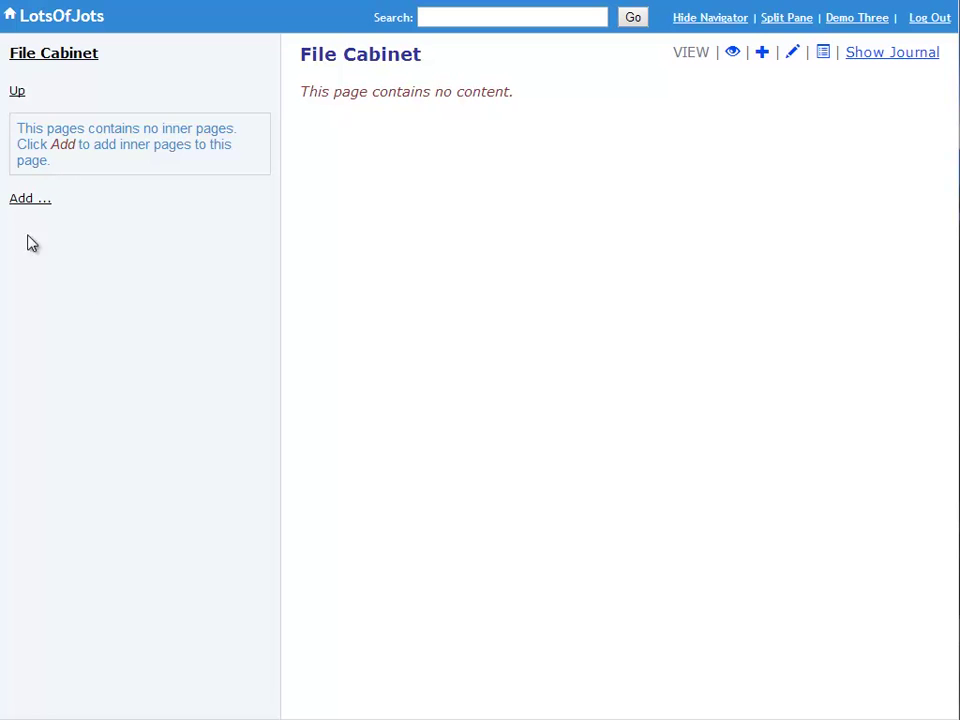
- Create an 'Auto Maintenance' sub-page under File Cabinet and step into it
click(31, 200)
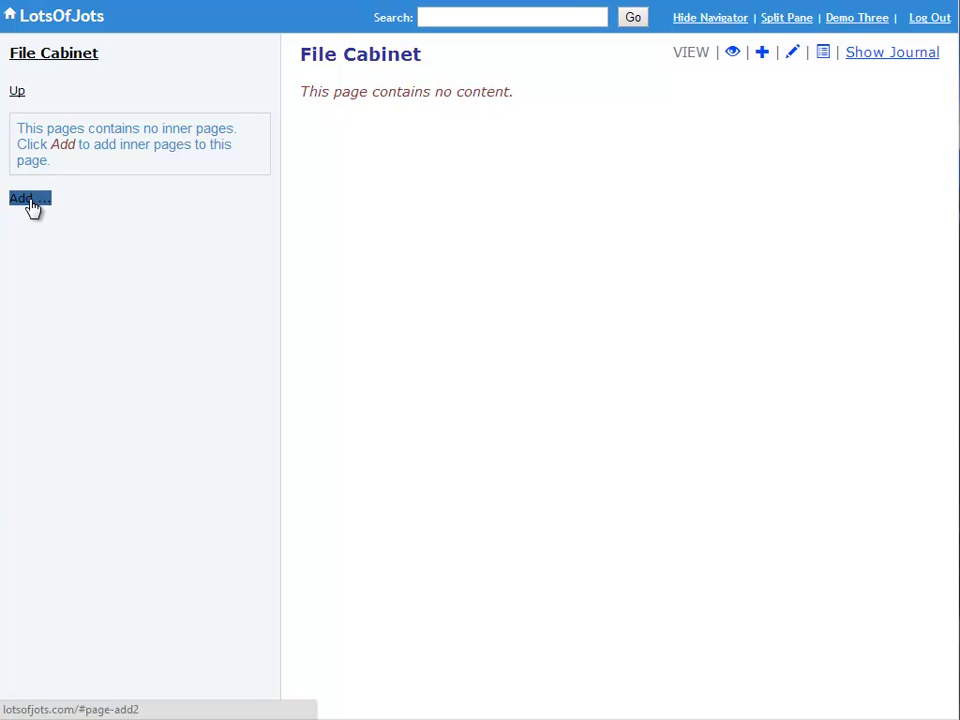
click(64, 278)
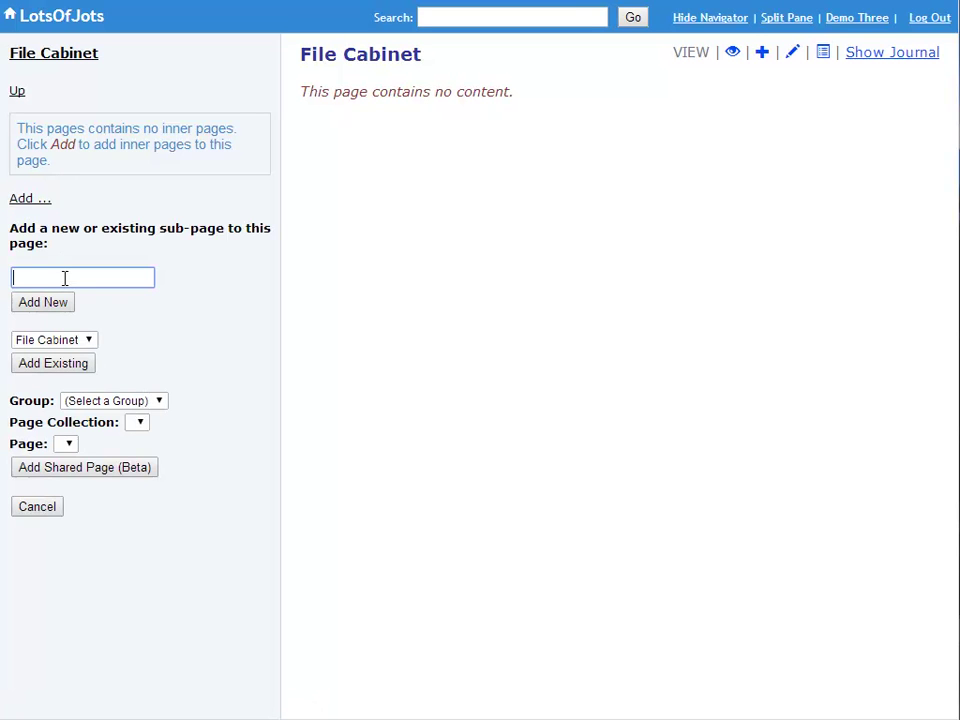
text(Auto Maintenance)
click(30, 303)
mouse_move(158, 146)
click(207, 130)
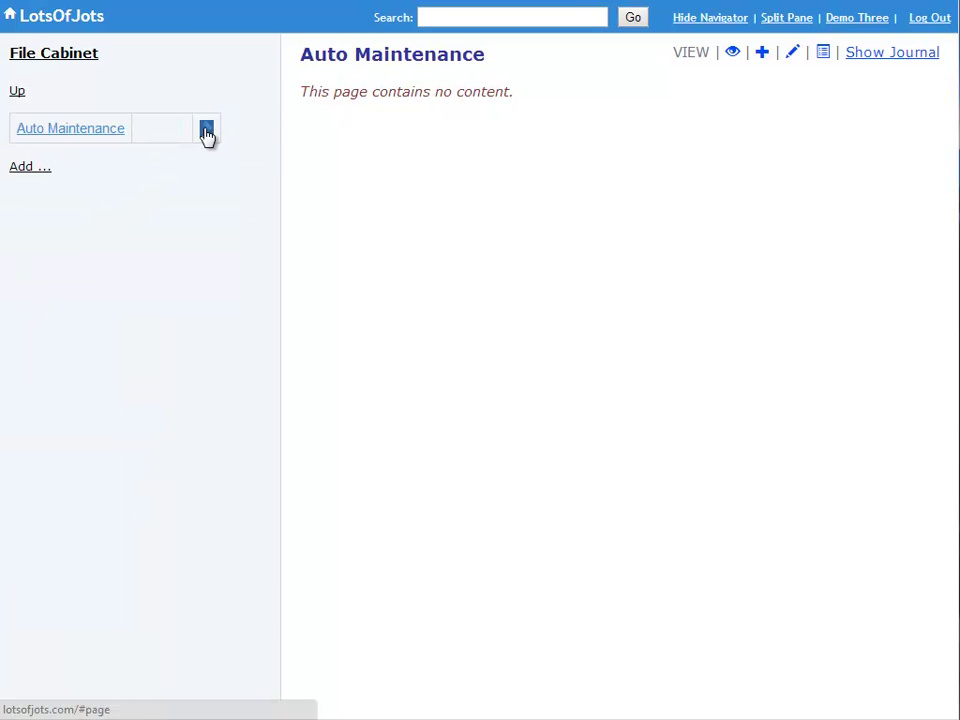
- Add 'Acura TL' and 'Acura MDX' sub-pages, then go back up to File Cabinet
click(32, 199)
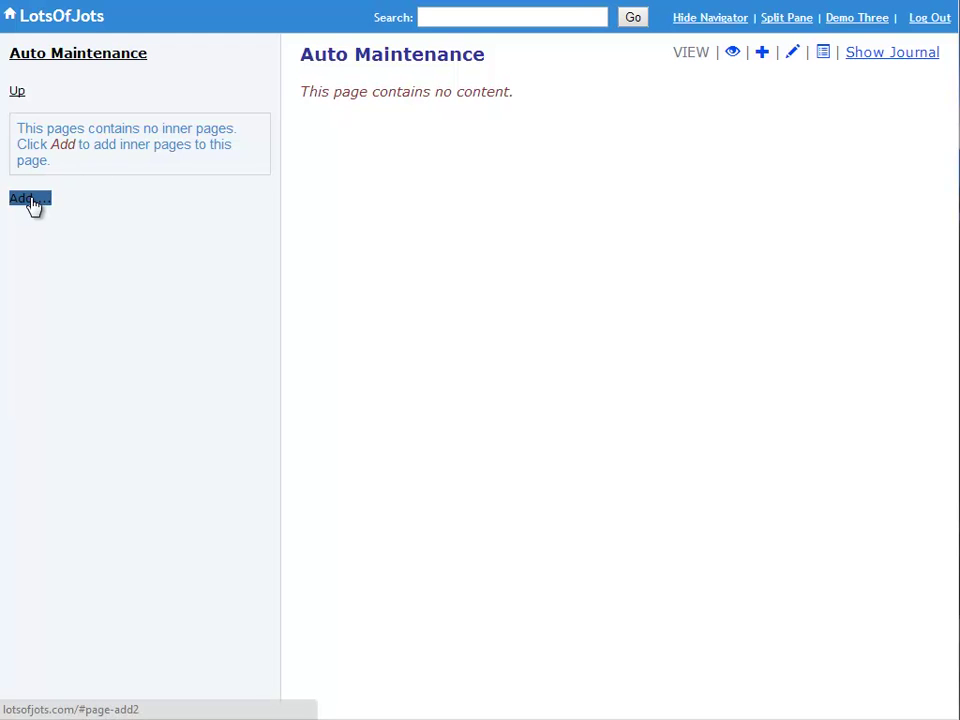
click(64, 279)
text(Acura TL)
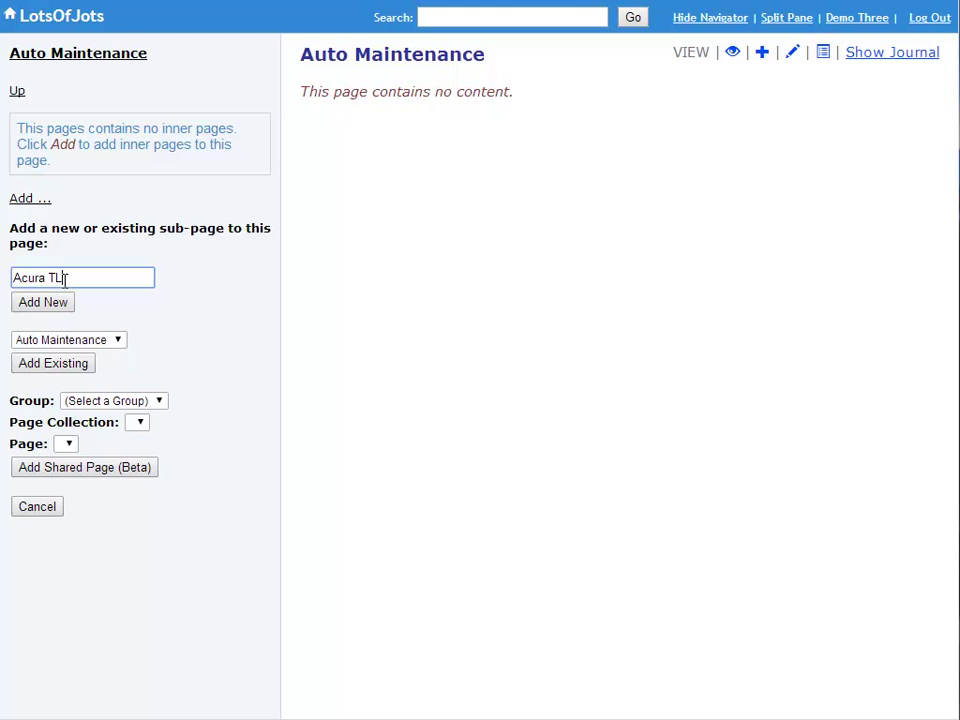
click(41, 302)
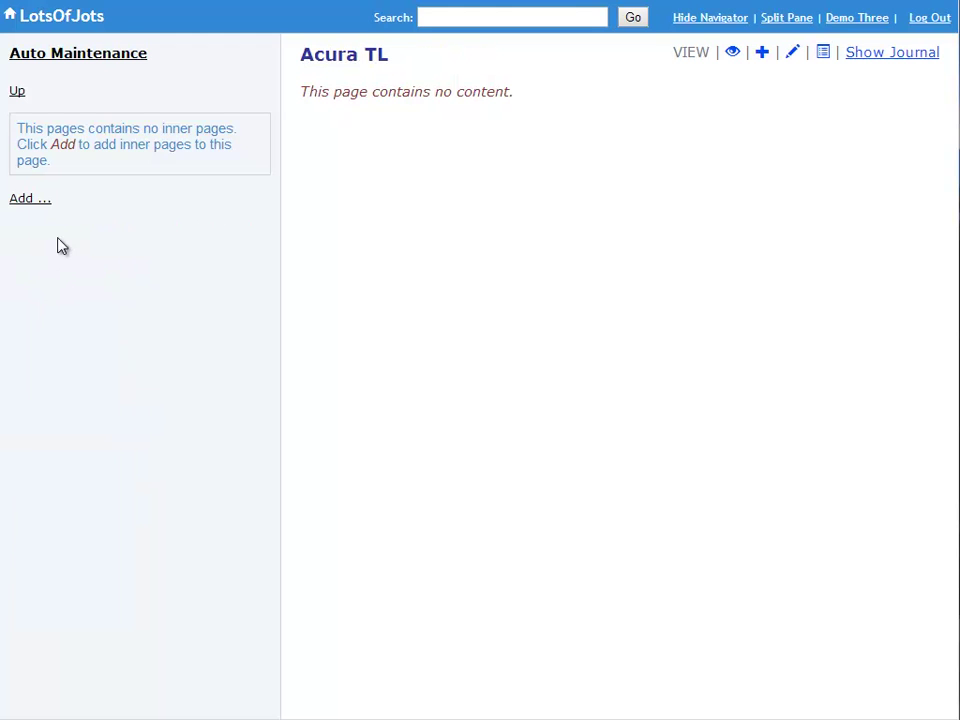
click(22, 168)
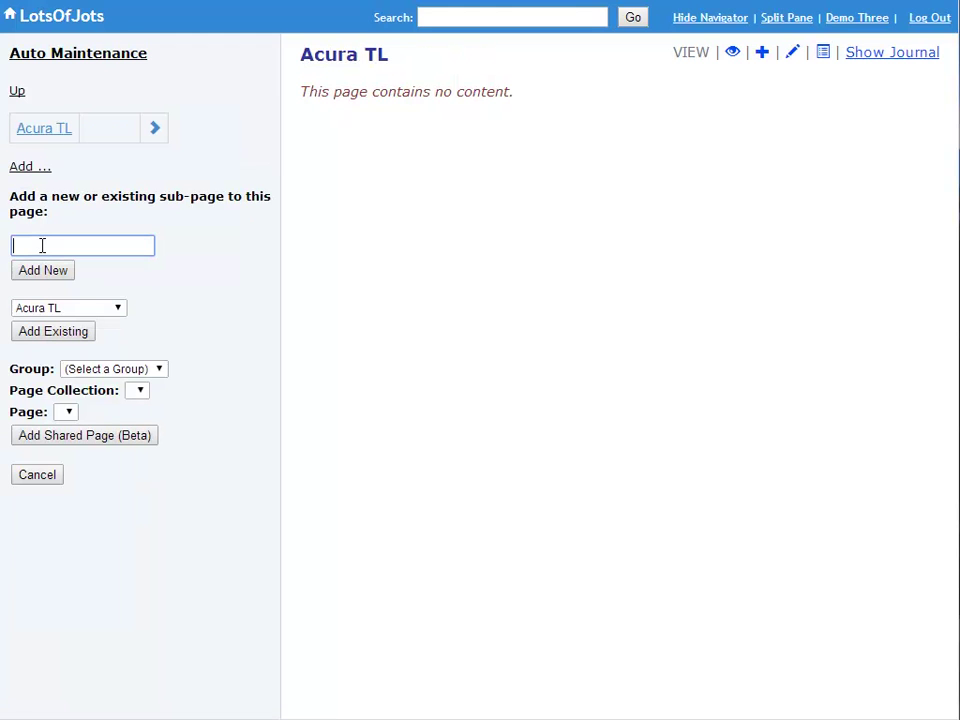
text(Acura MDX)
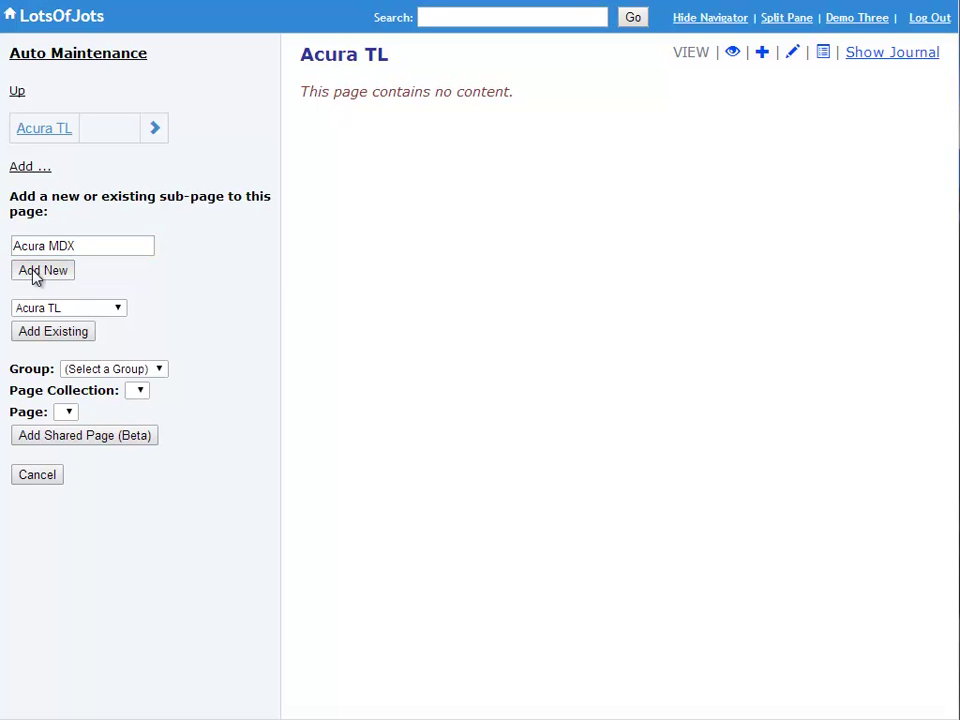
click(40, 271)
click(16, 91)
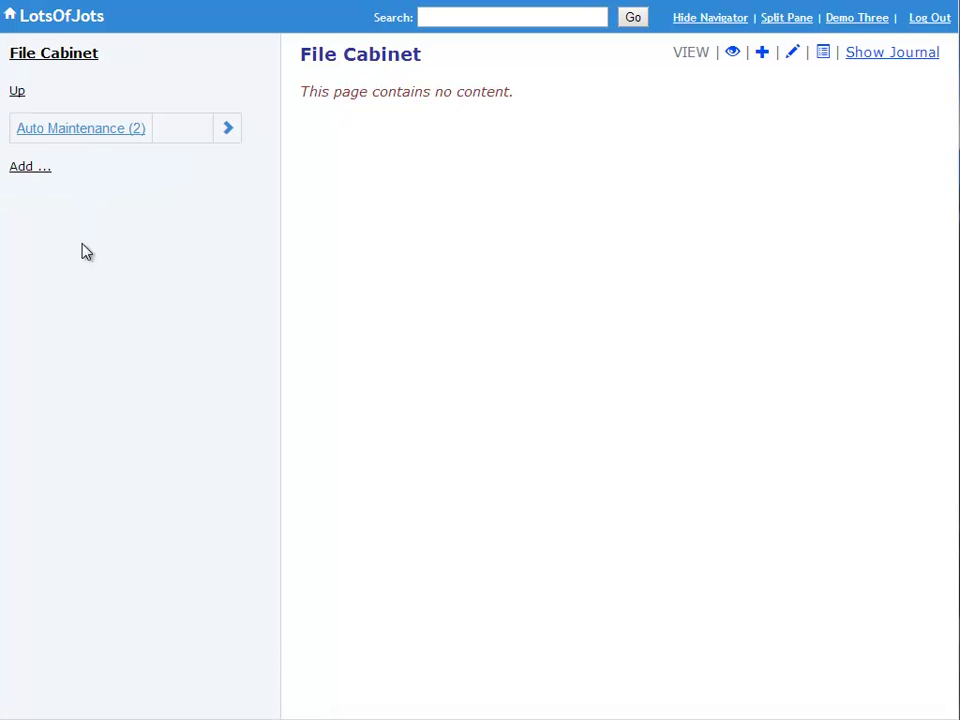
- Select, then deselect, the File Cabinet heading and the 'Auto Maintenance (2)' entry text
triple_click(36, 58)
triple_click(52, 137)
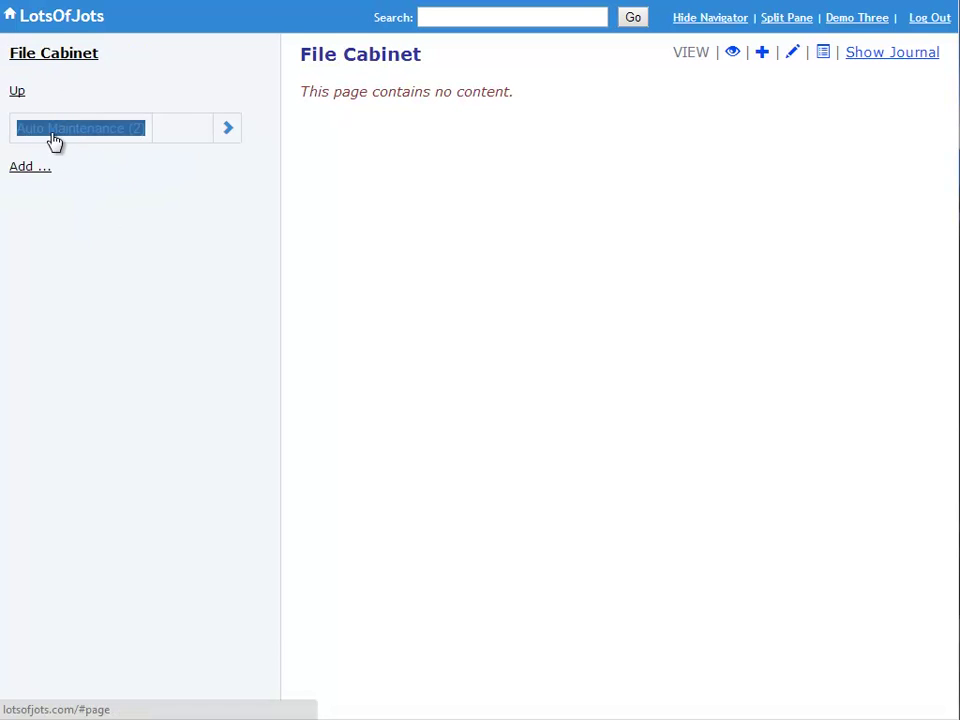
click(22, 150)
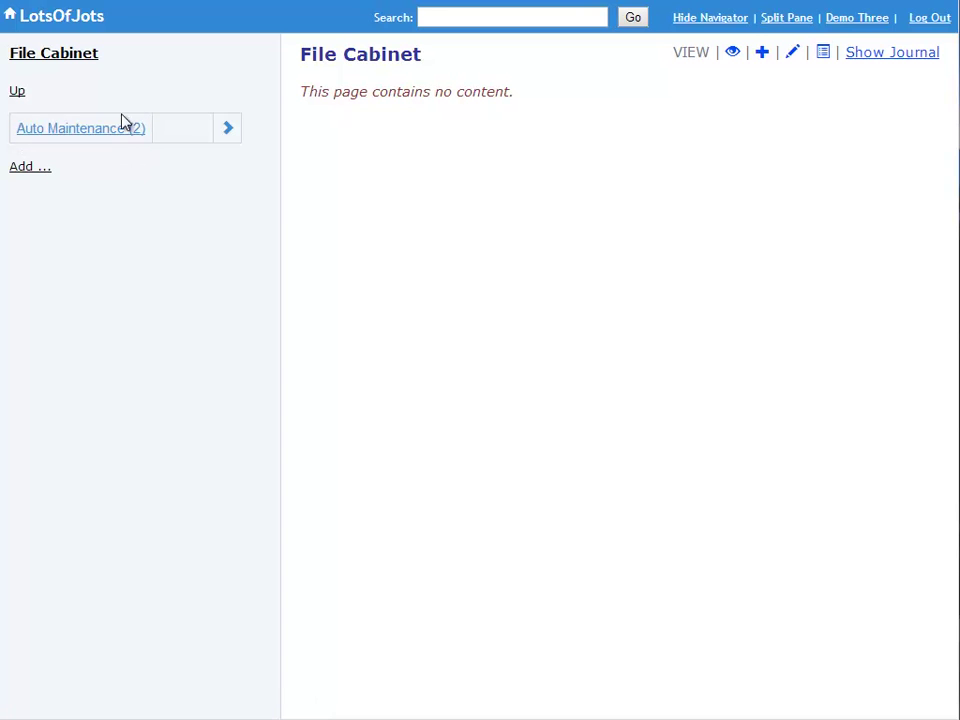
triple_click(146, 134)
click(143, 148)
triple_click(143, 143)
click(141, 144)
triple_click(141, 137)
click(144, 150)
- Add a 'Home Maintenance' sub-page to File Cabinet
click(32, 170)
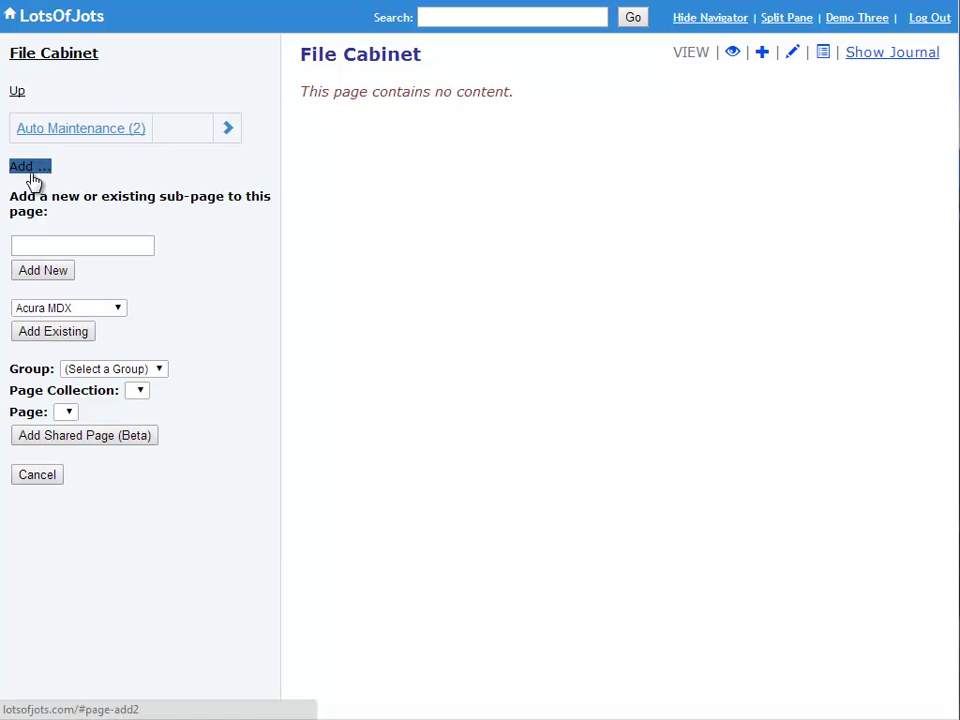
click(57, 239)
text(Home M)
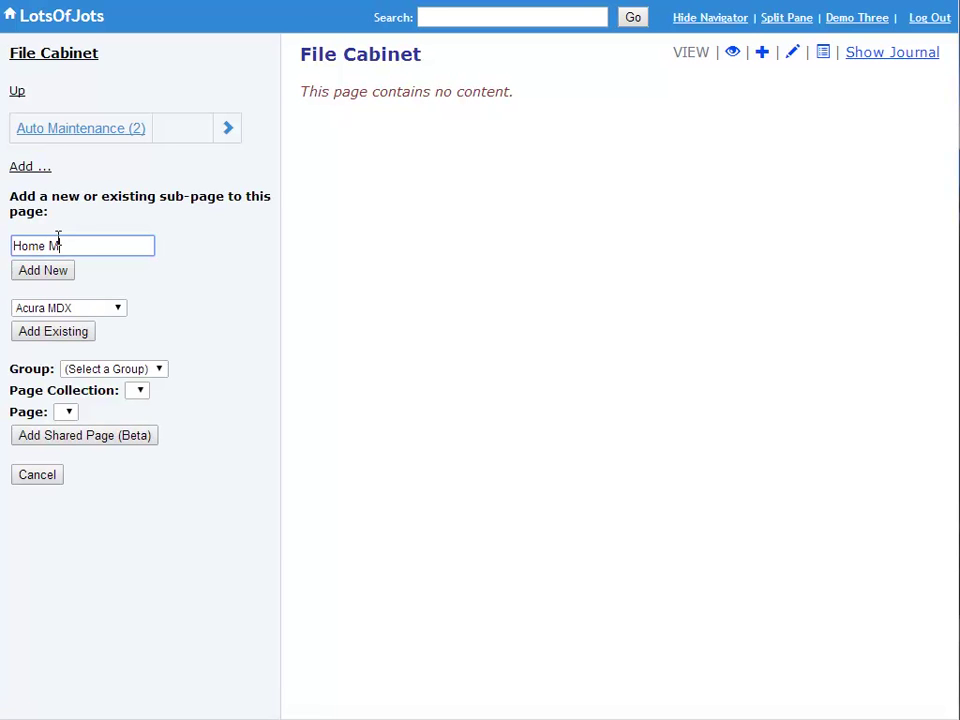
text(aintenance)
click(35, 273)
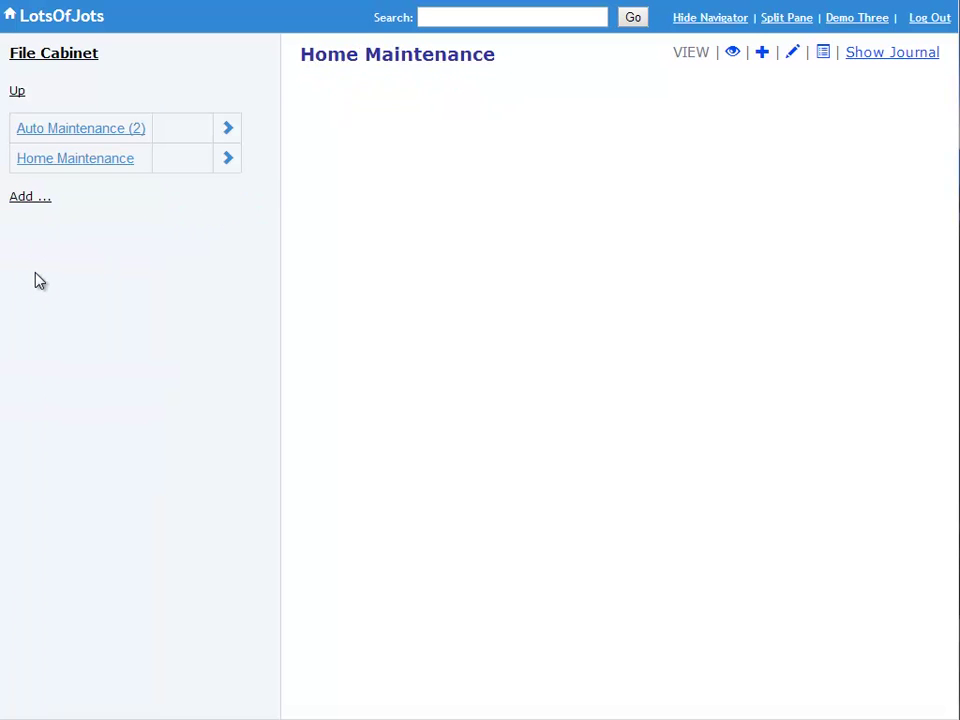
- Inside Home Maintenance, add 'Kitchen', 'Bathroom' and 'HVAC' sub-pages
click(228, 164)
click(30, 199)
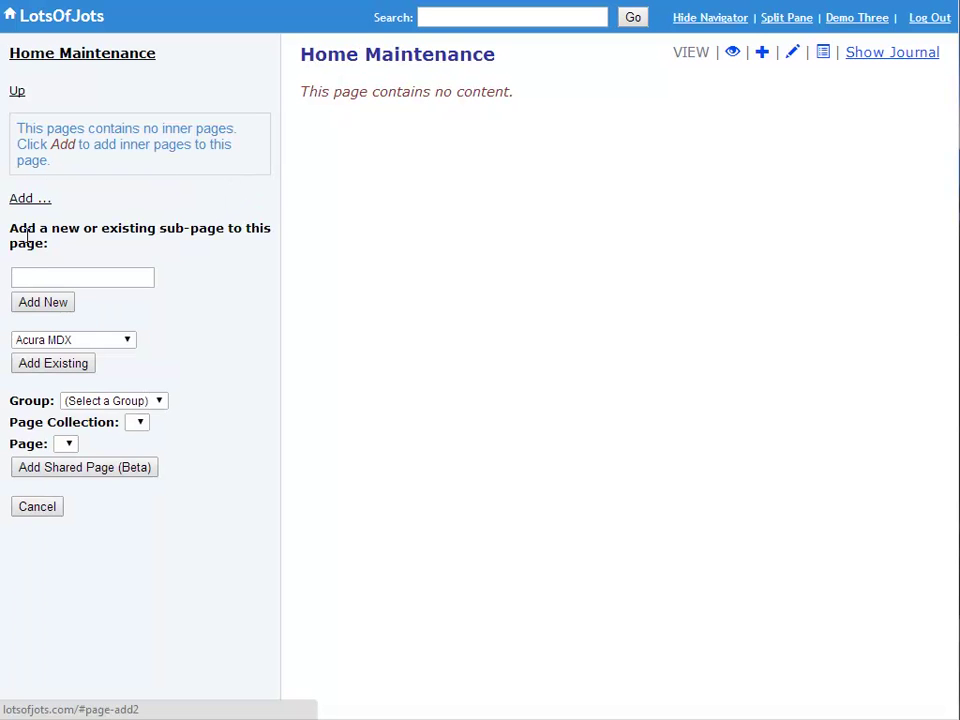
click(38, 279)
text(Kitchen)
click(47, 303)
click(26, 167)
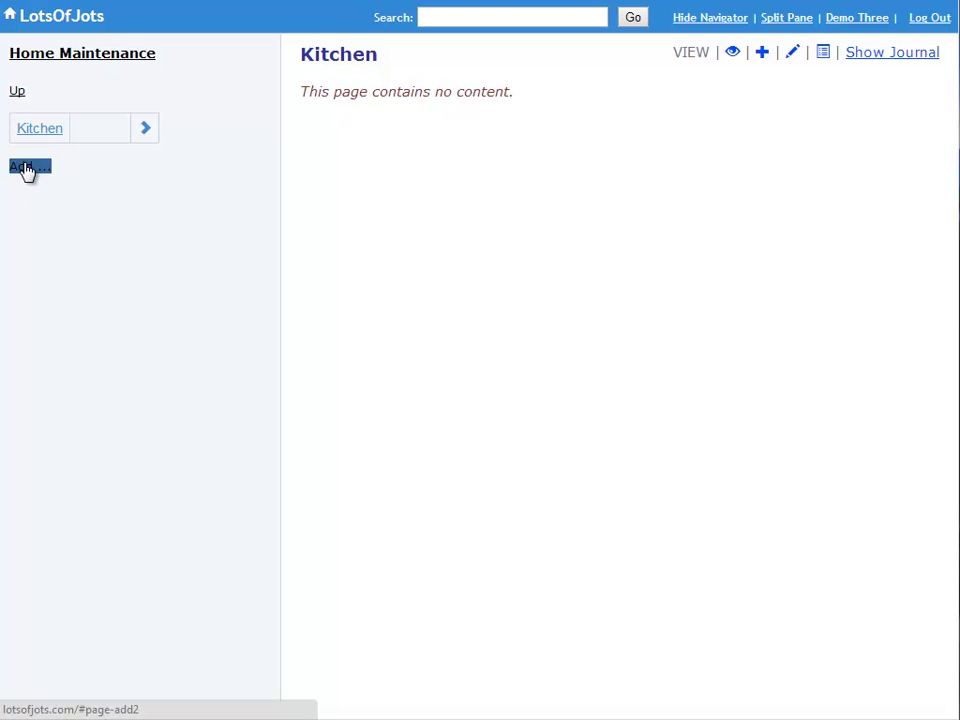
click(75, 242)
text(Bathroom)
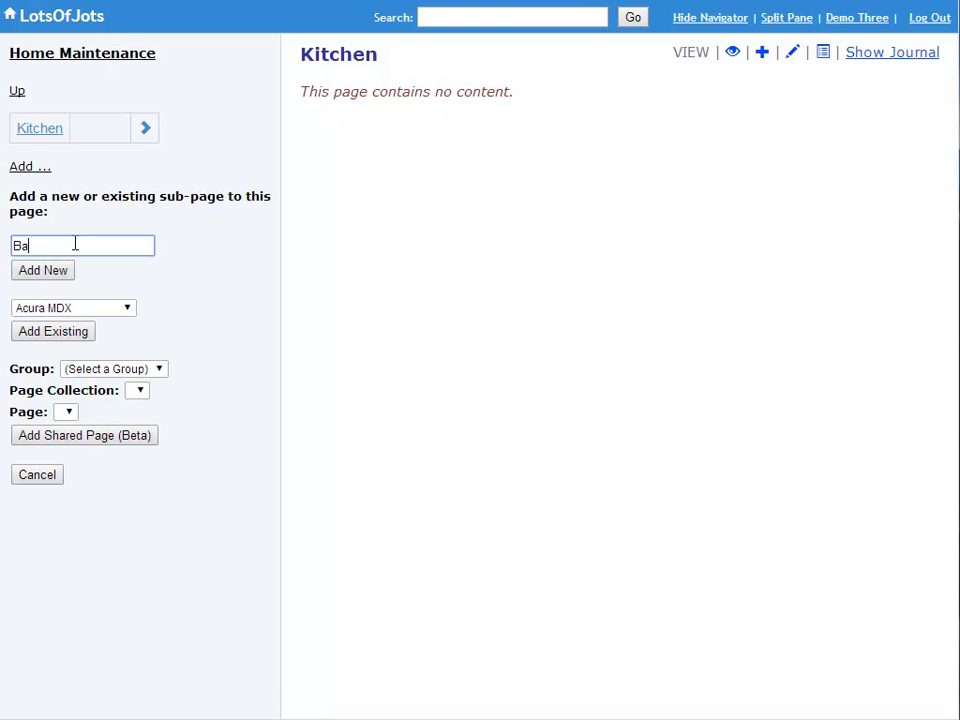
click(30, 271)
click(30, 196)
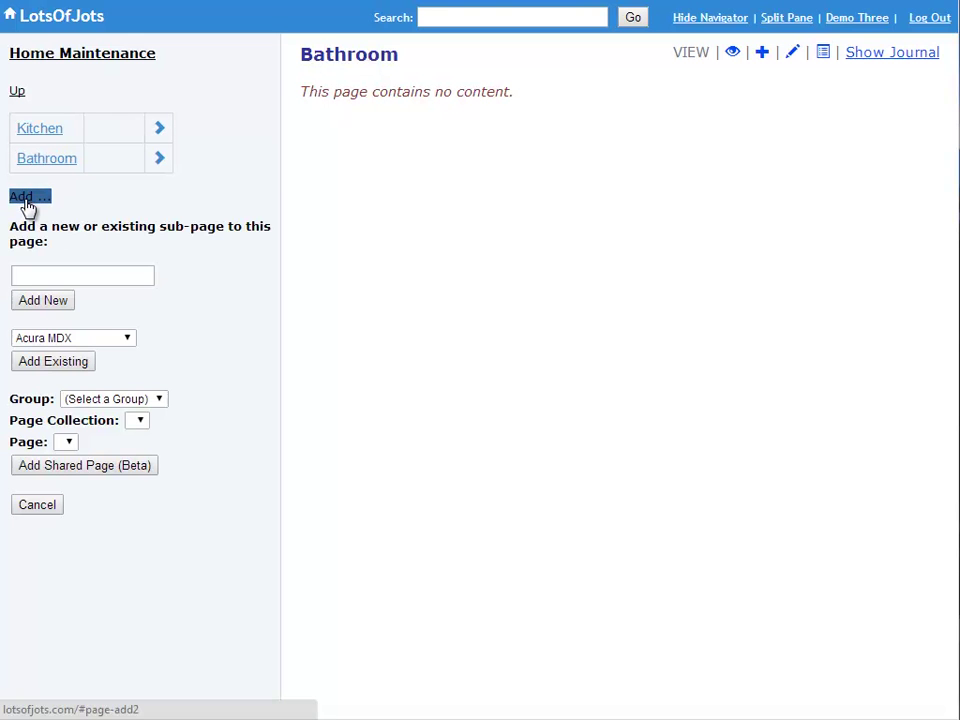
click(26, 275)
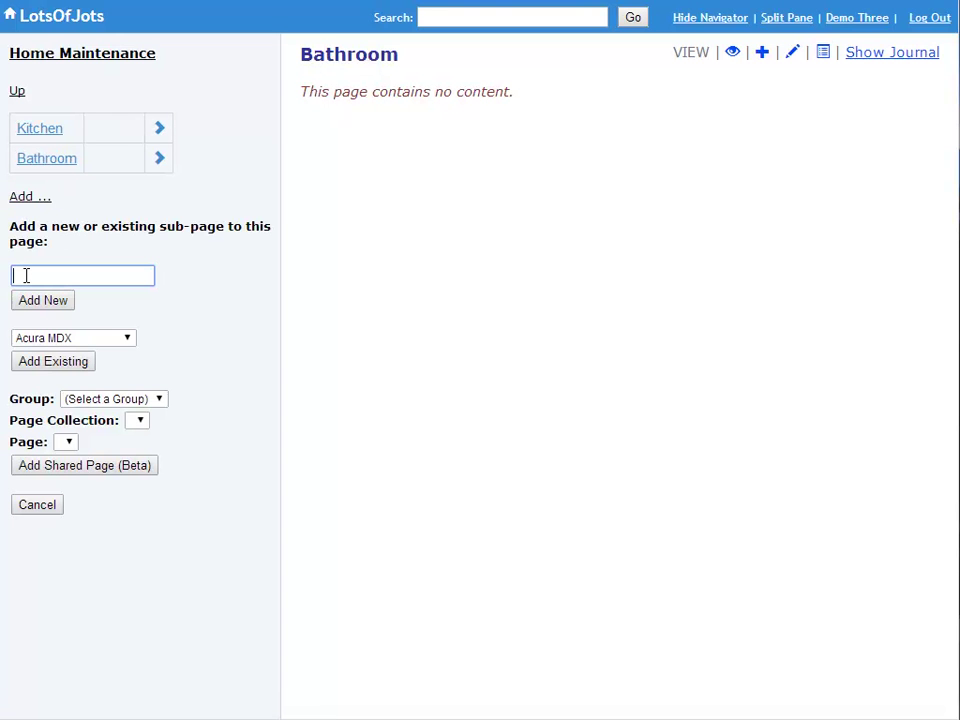
text(HVA)
click(36, 302)
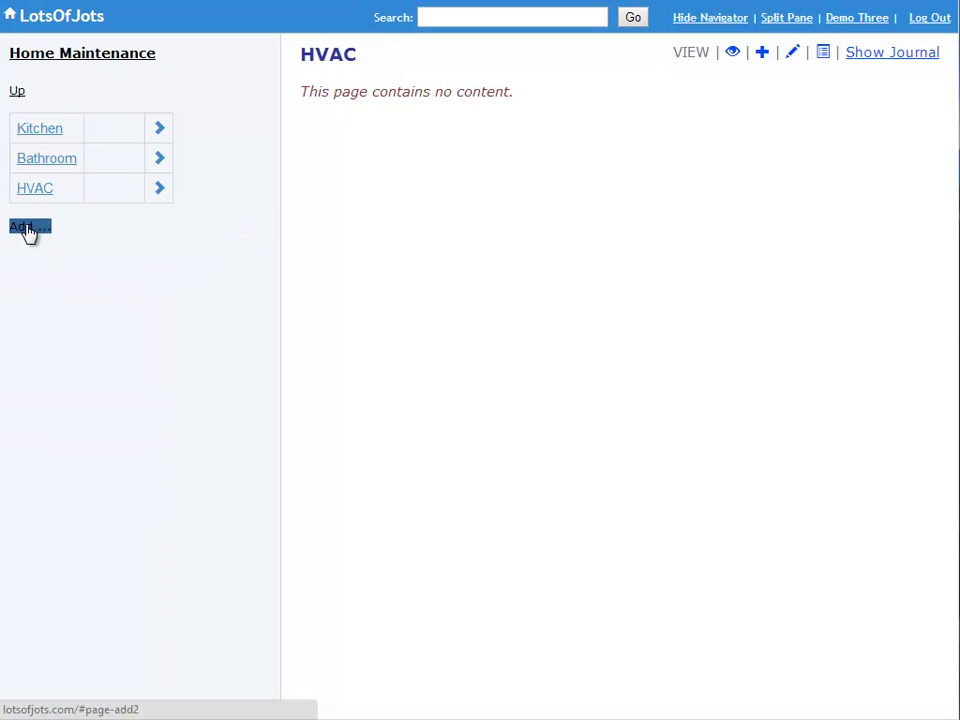
- Add 'Repairs', 'Smoke Alarms' and 'Outdoors' sub-pages to Home Maintenance
click(28, 228)
click(37, 308)
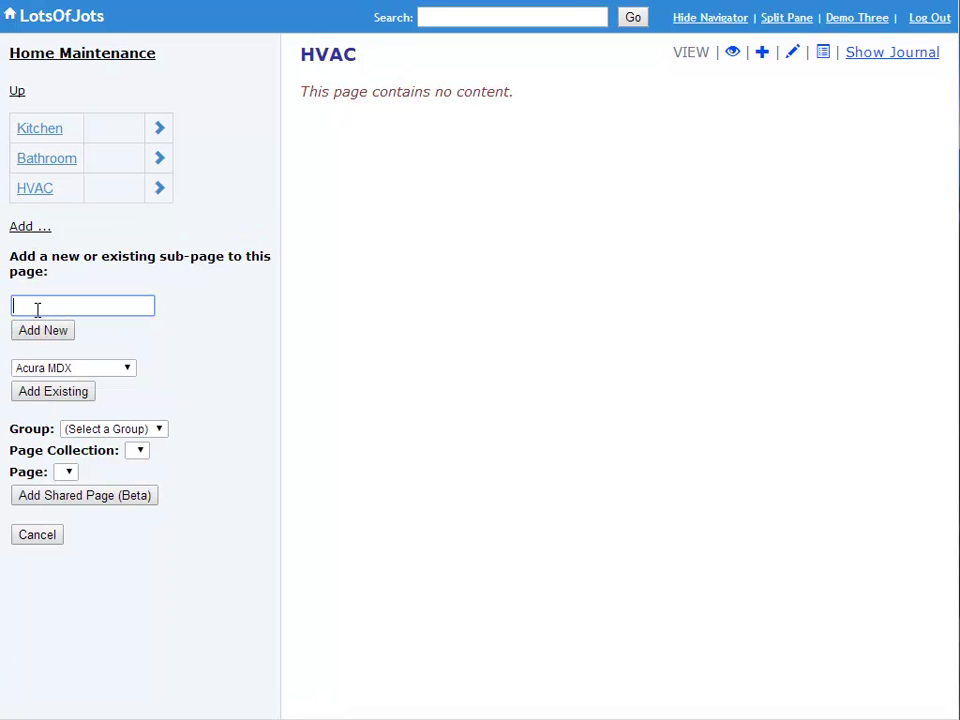
text(Repairs)
click(47, 334)
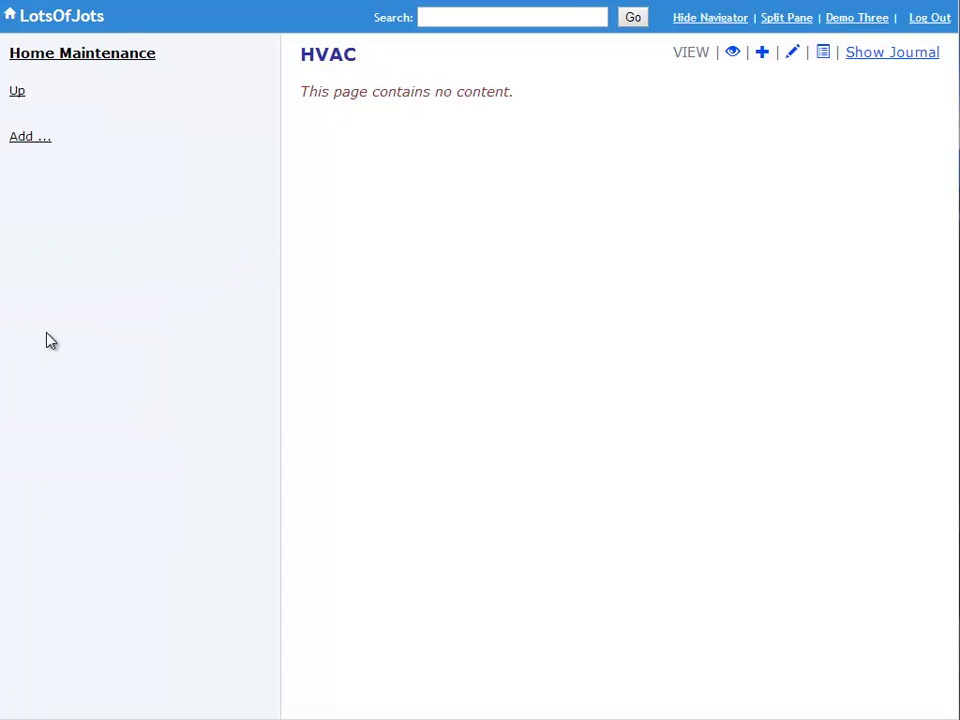
click(28, 260)
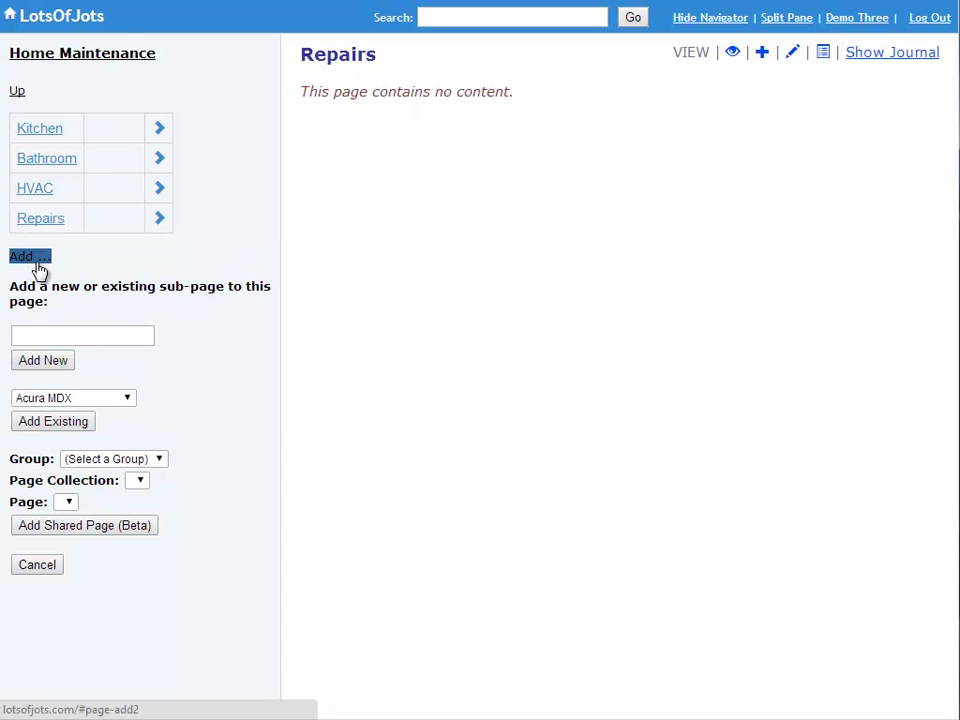
click(64, 333)
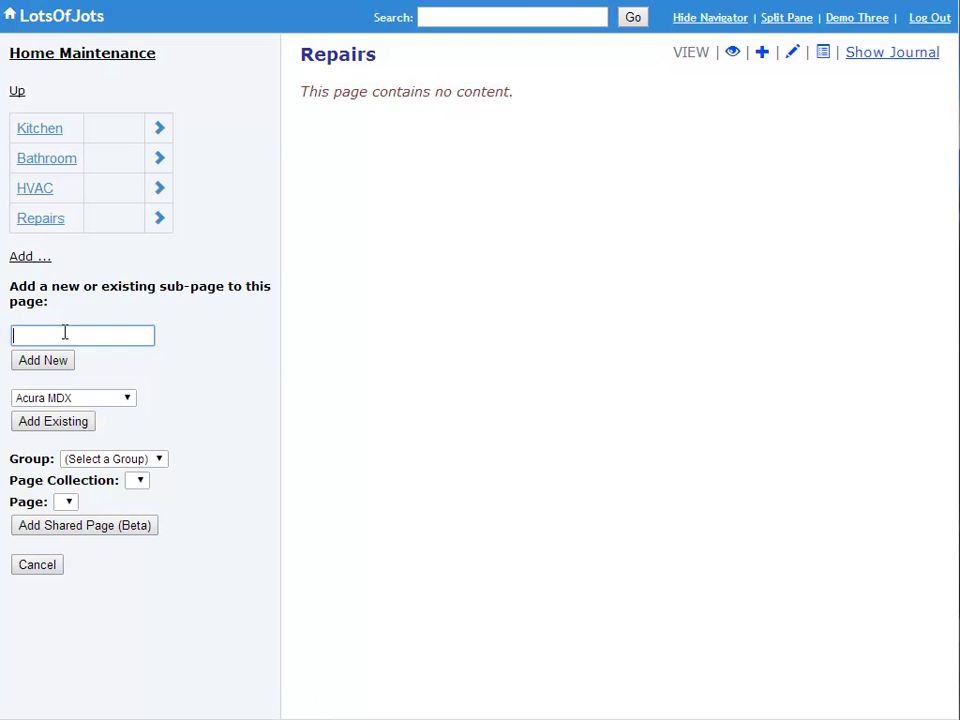
text(Smoke Alarms)
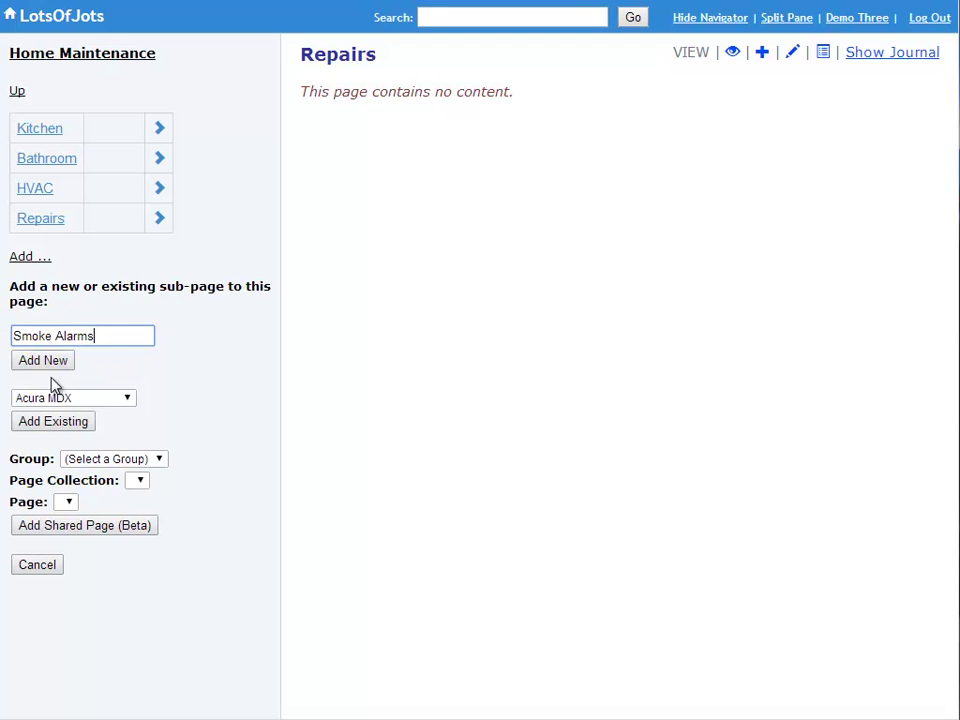
click(55, 362)
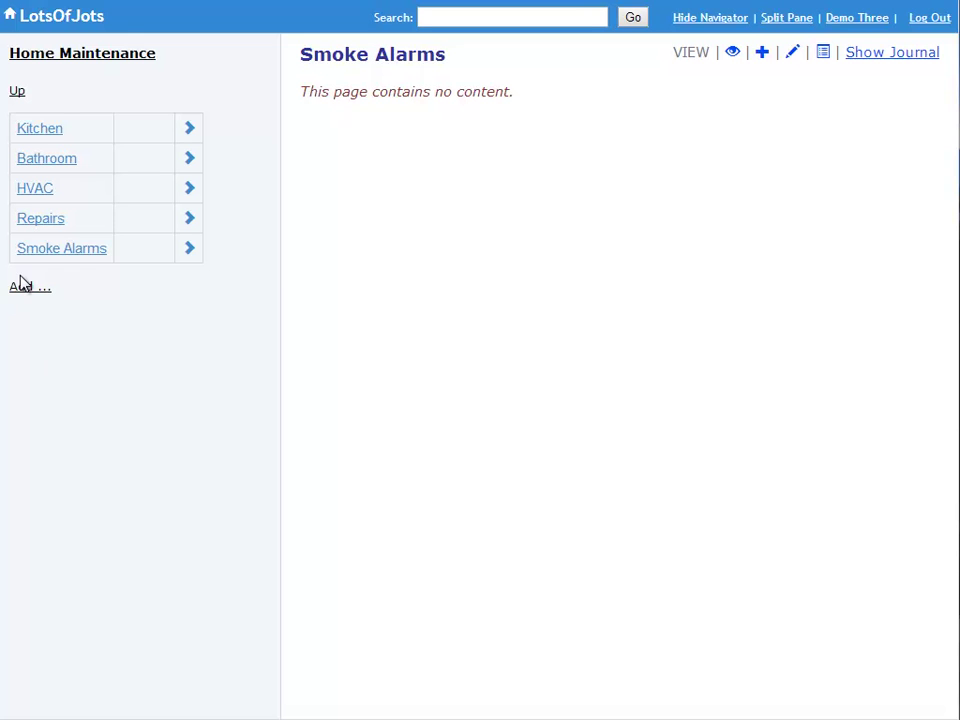
click(21, 287)
click(50, 366)
text(Outdoors)
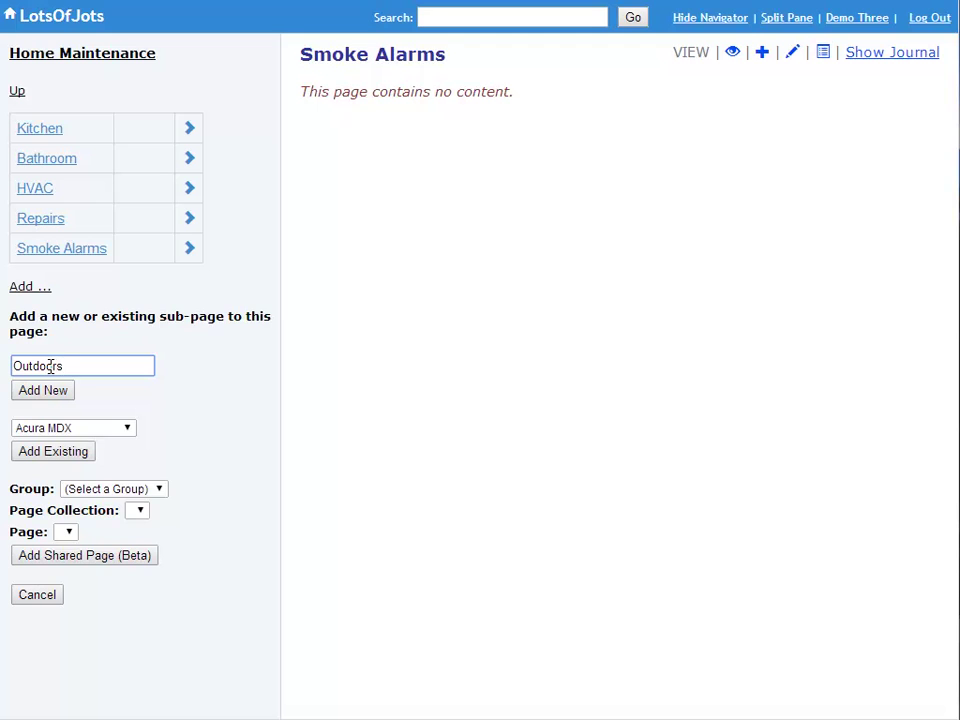
click(41, 392)
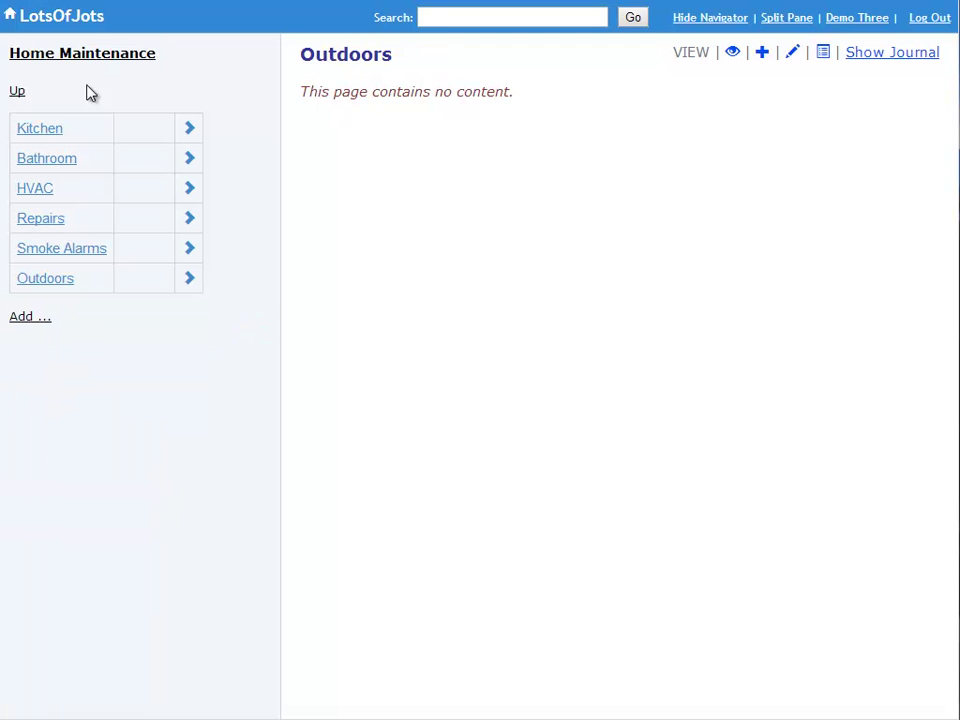
- Climb from Home Maintenance through File Cabinet to the Root Page and open its add-sub-page form
click(18, 92)
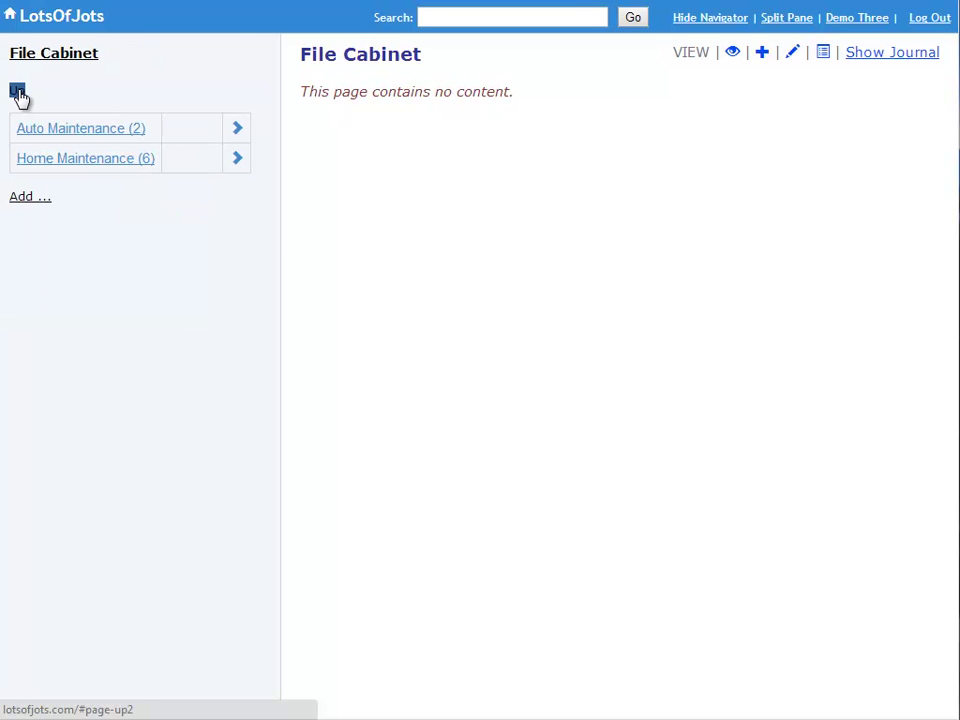
click(22, 58)
click(60, 162)
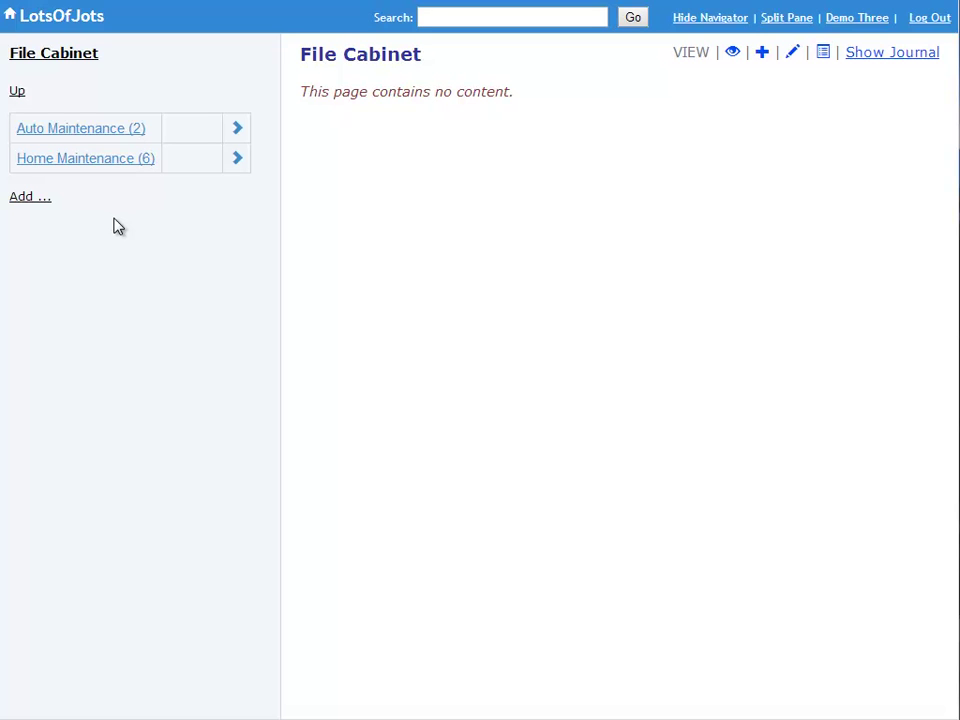
click(18, 92)
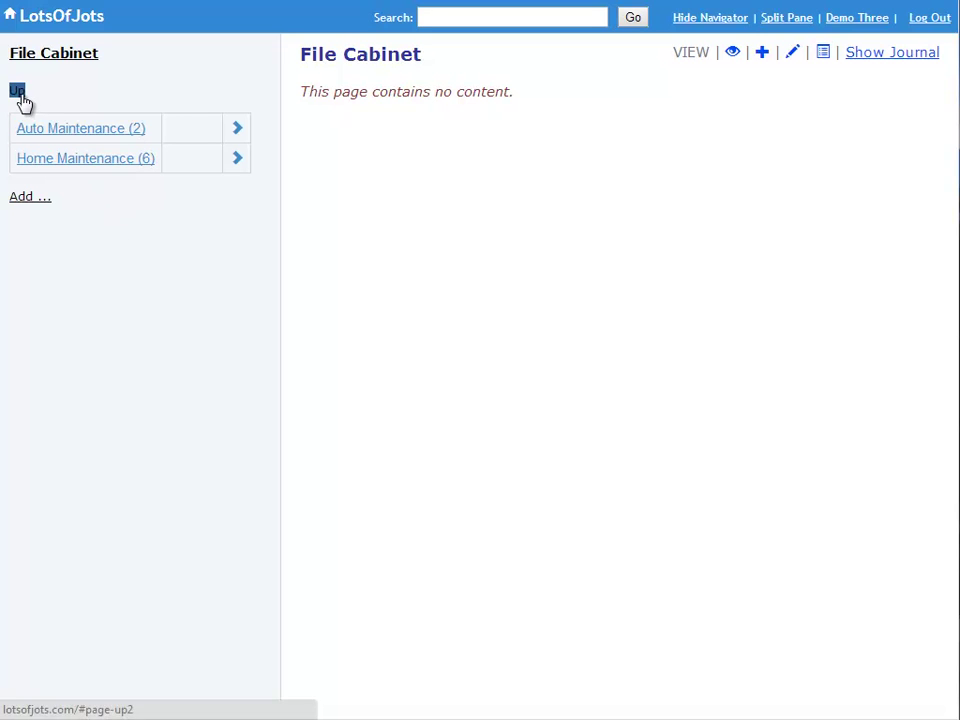
click(29, 168)
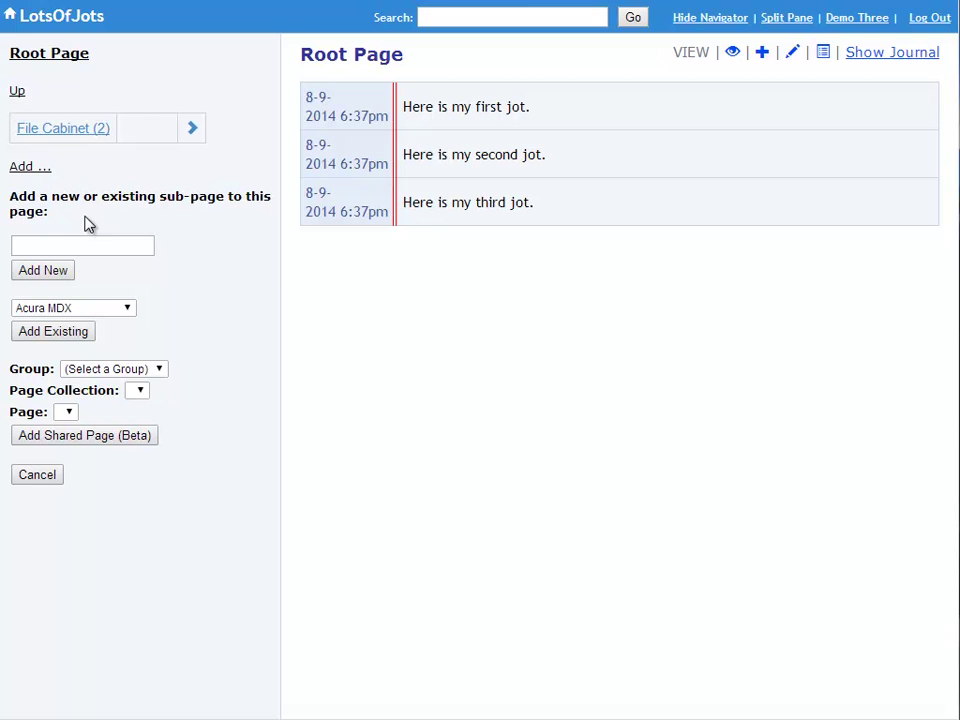
click(56, 136)
- Create a 'Hobbies' sub-page under the Root Page
click(61, 245)
text(Hobbies)
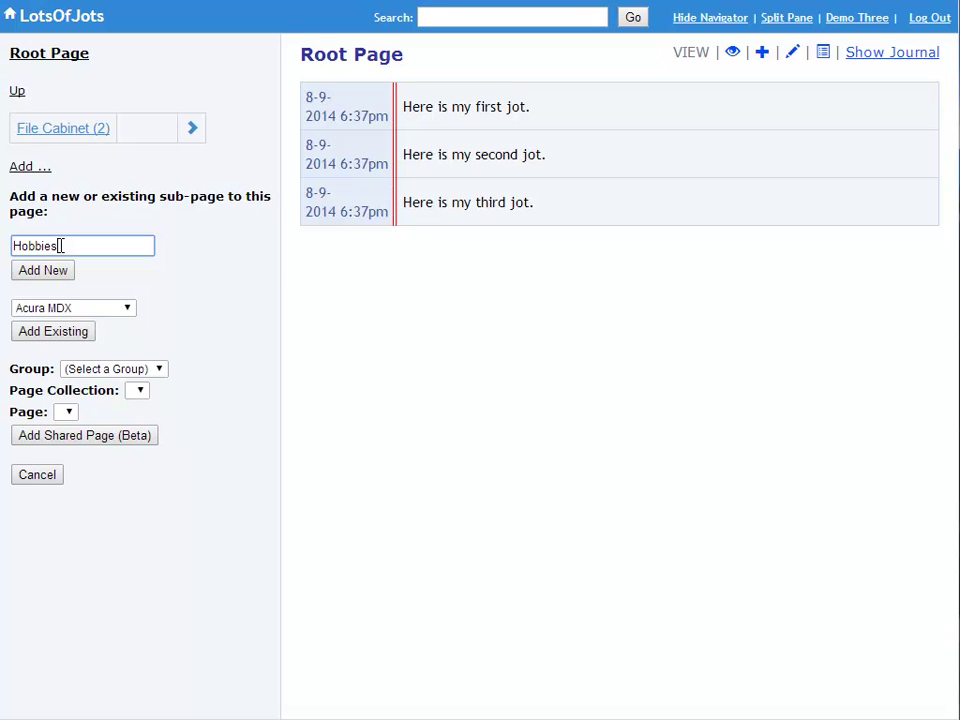
click(31, 271)
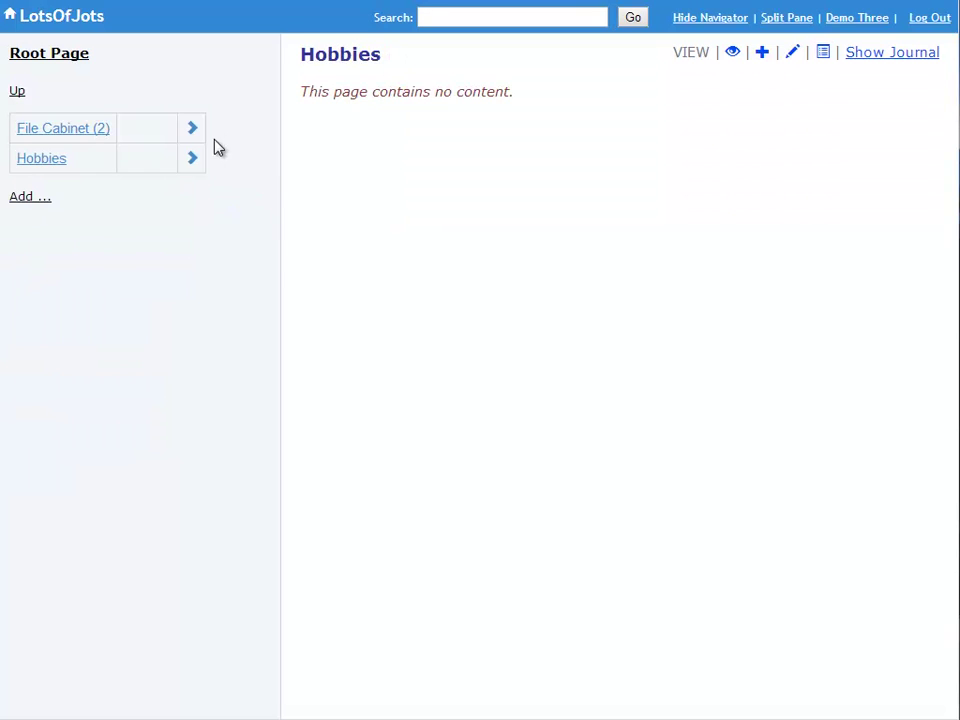
- Add a 'Photography' sub-page inside Hobbies, then return to the Root Page
click(191, 158)
click(30, 198)
text(Photography)
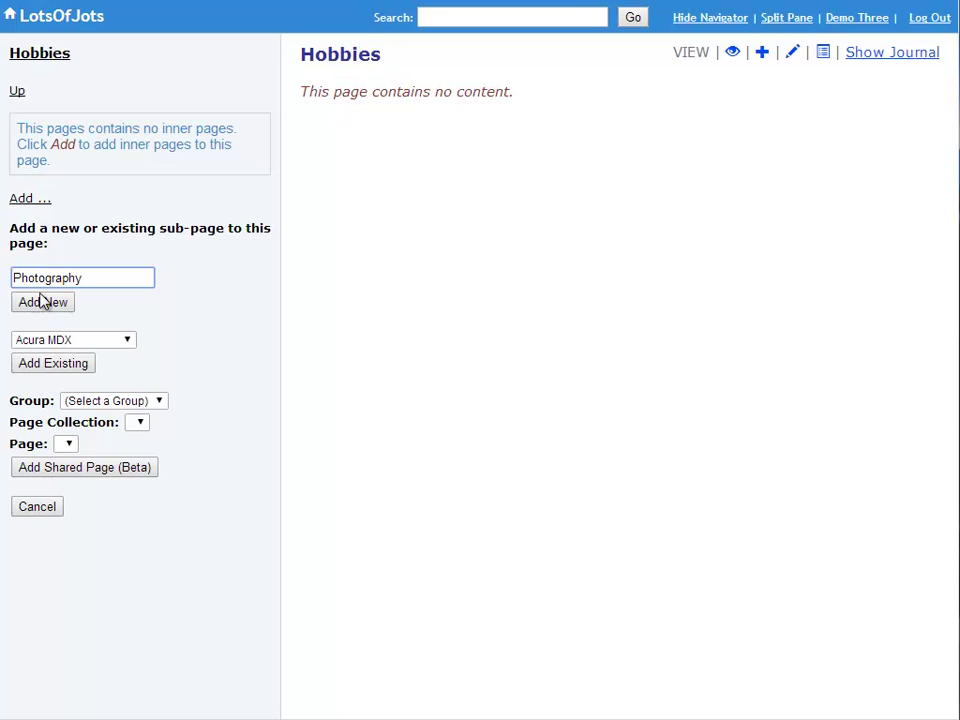
click(42, 301)
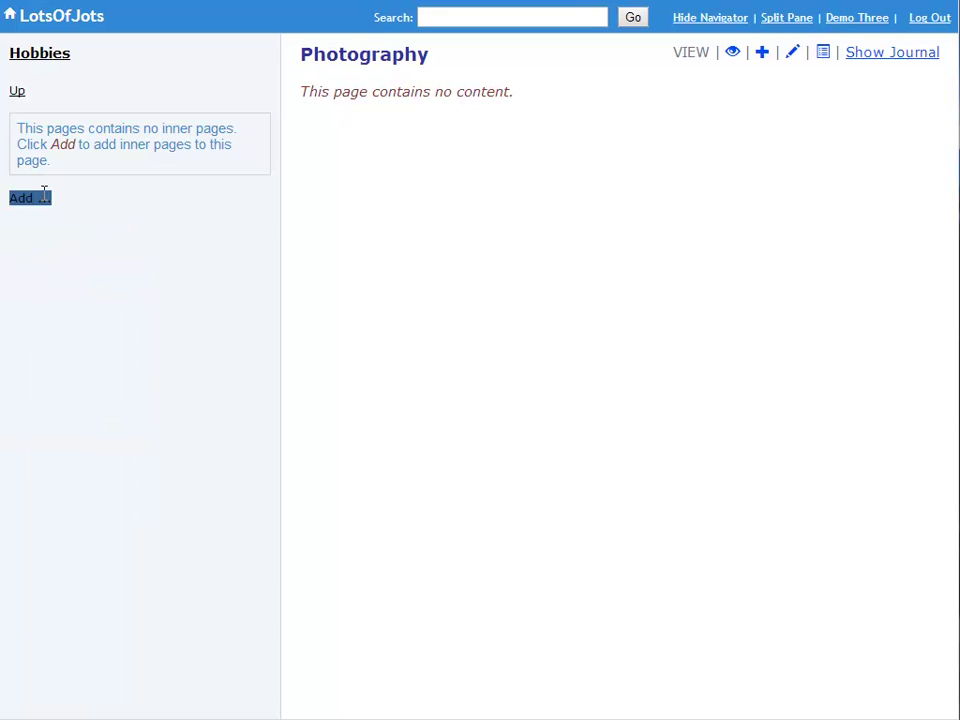
click(20, 93)
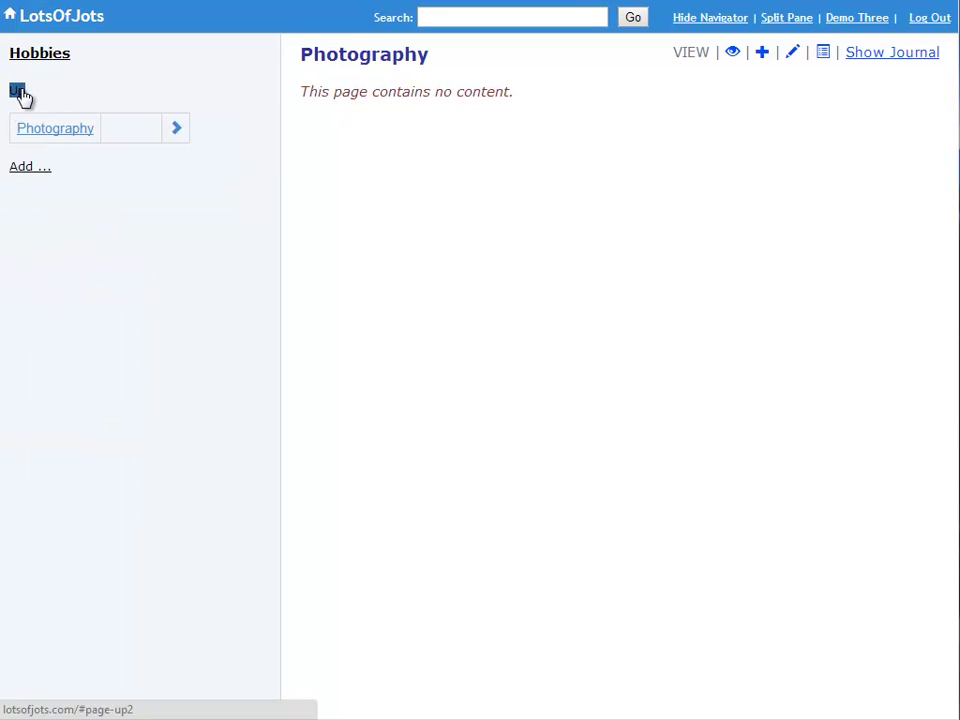
click(56, 54)
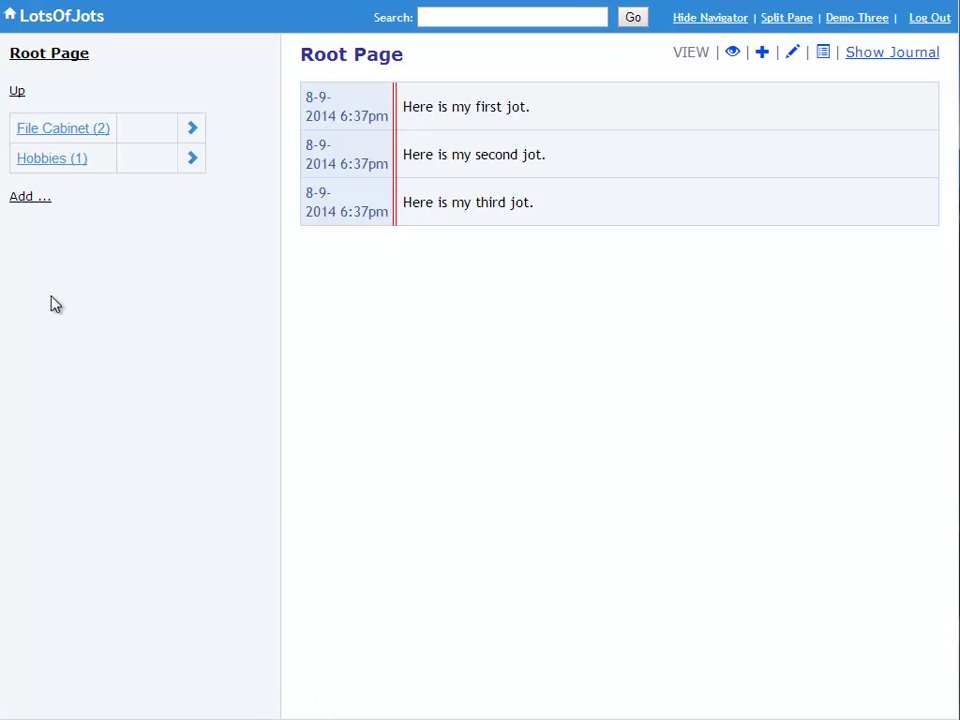
- Add 'Idea Backlog' and 'Study' sub-pages to the Root Page
click(29, 199)
click(42, 274)
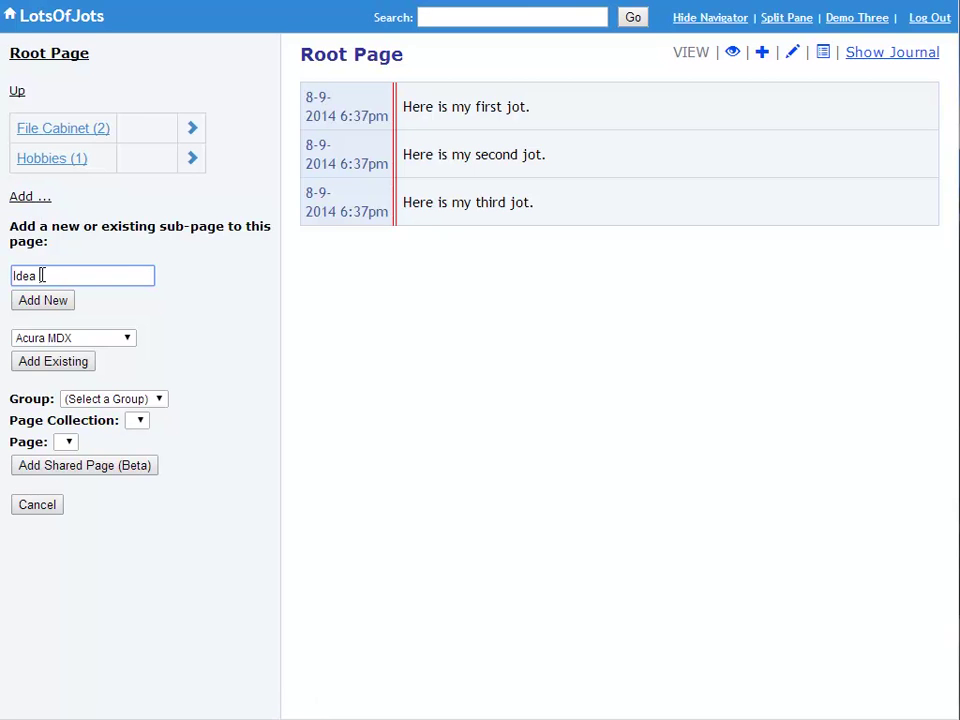
text(Idea Backlog)
click(36, 301)
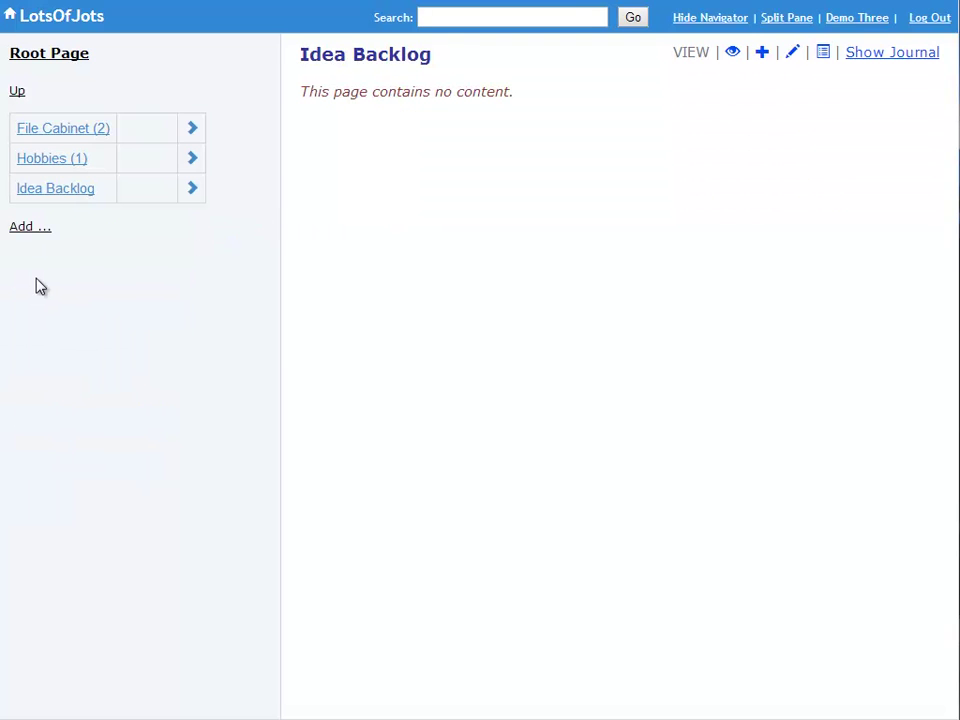
click(24, 228)
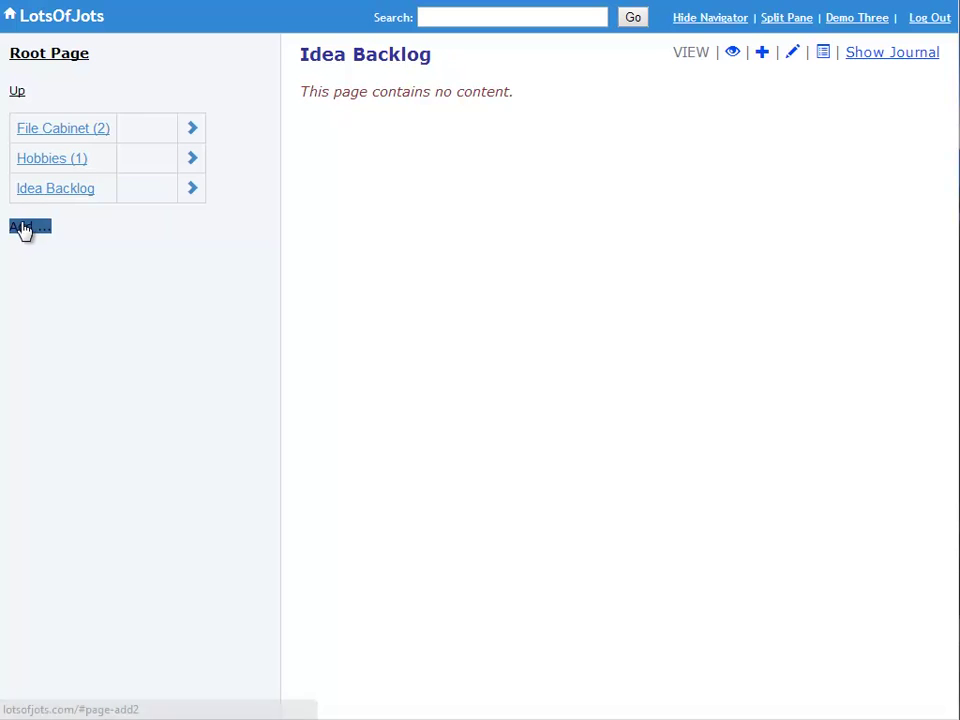
click(51, 311)
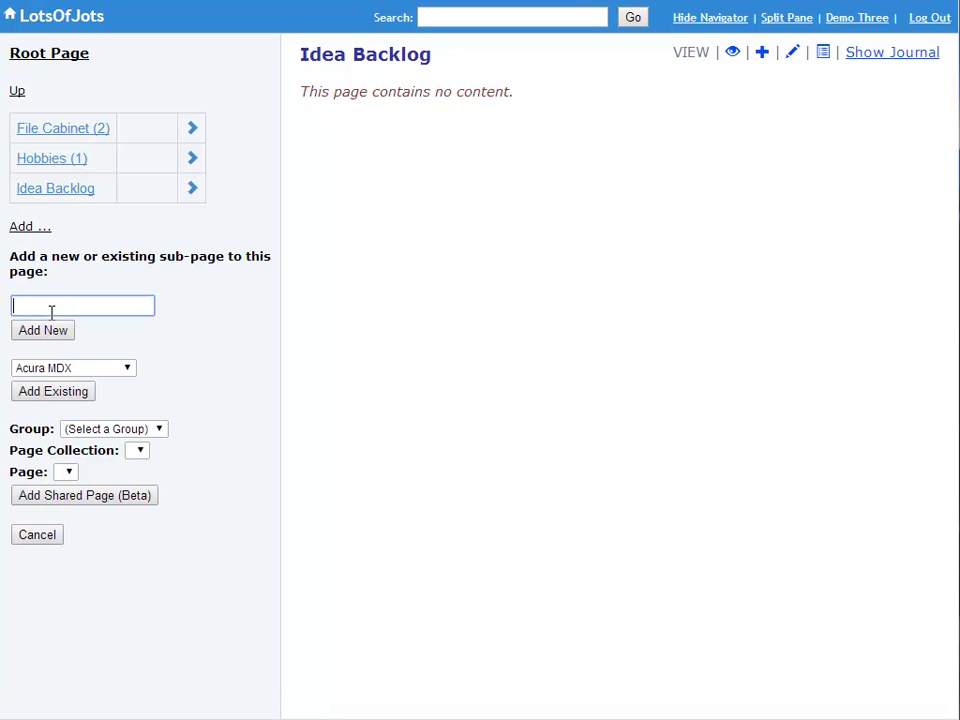
text(Study)
click(56, 335)
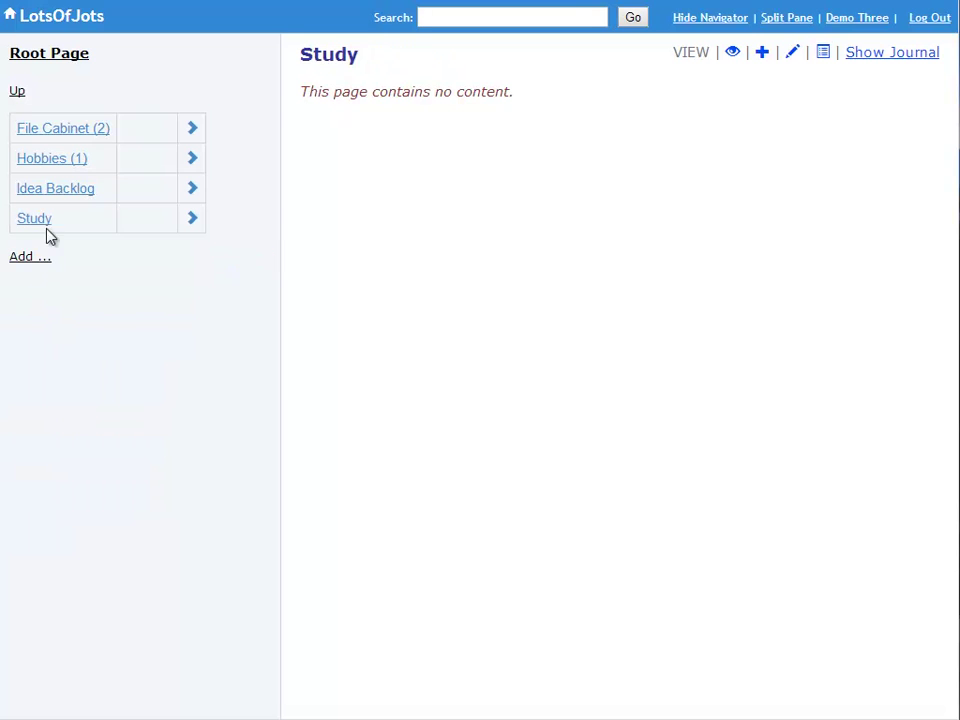
- Give Study a 'Biology' sub-page, then go back up to the Root Page
click(21, 199)
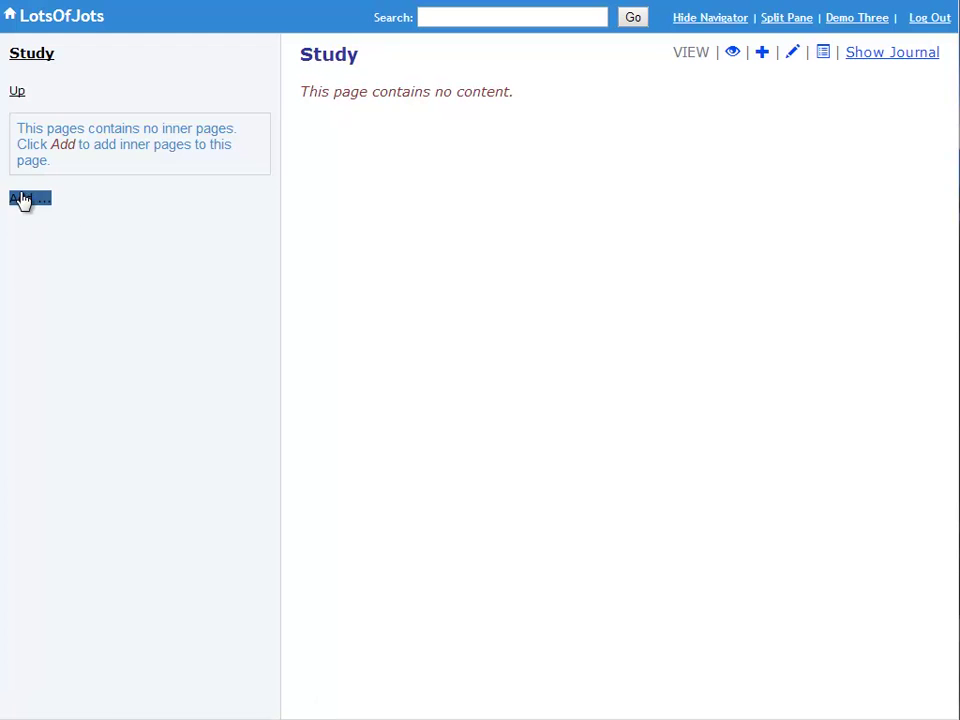
click(52, 276)
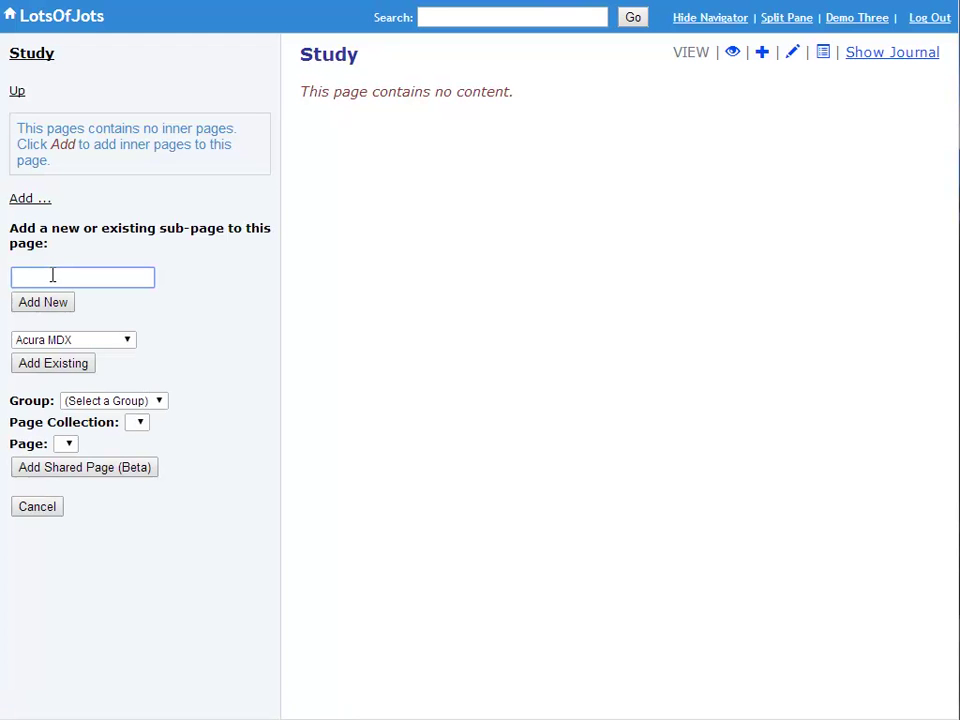
text(Biology)
click(42, 304)
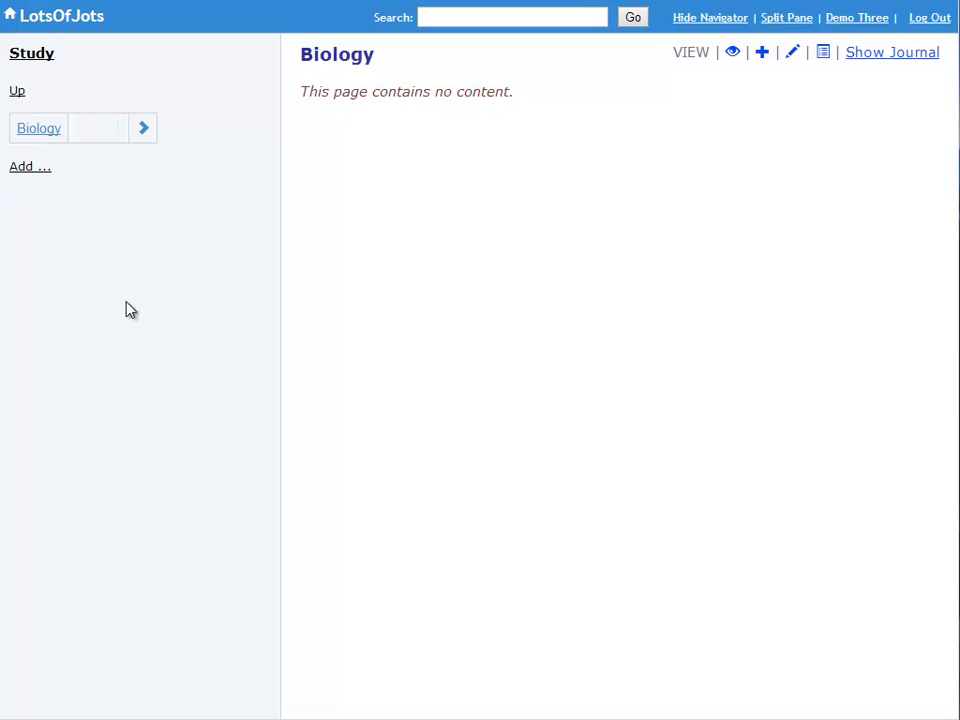
click(18, 91)
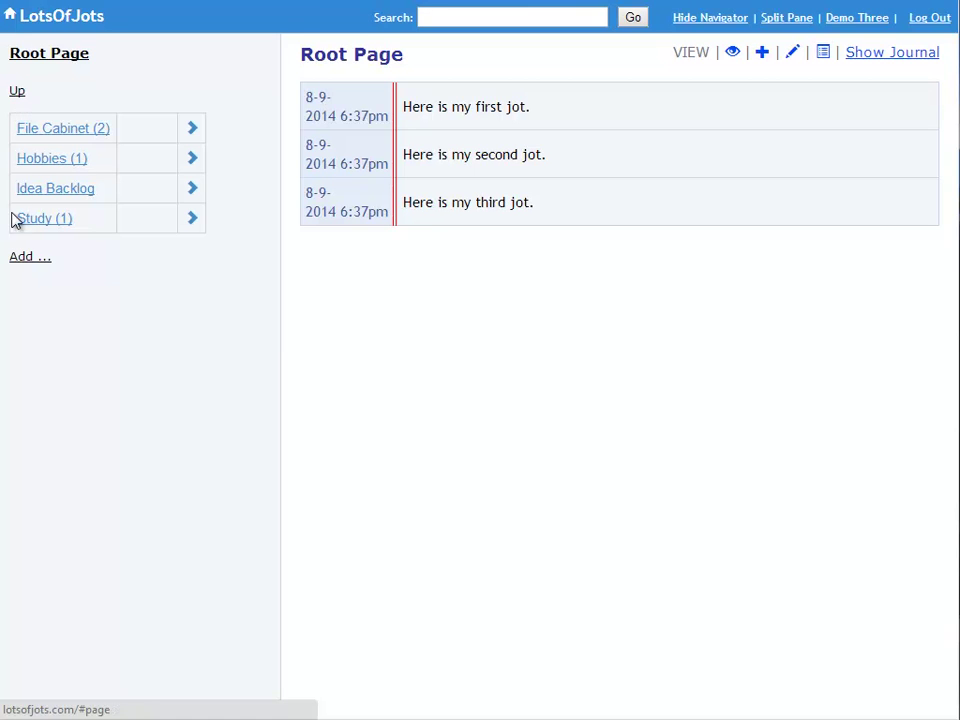
- Add a 'Projects' sub-page to the Root Page
click(31, 259)
click(19, 338)
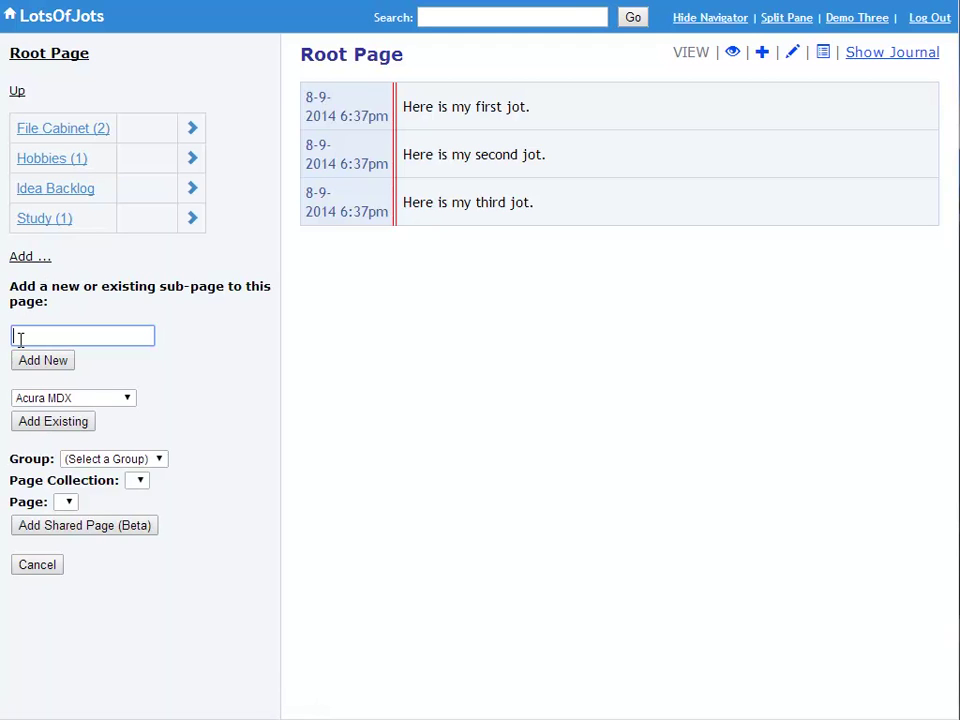
text(Projects)
click(36, 364)
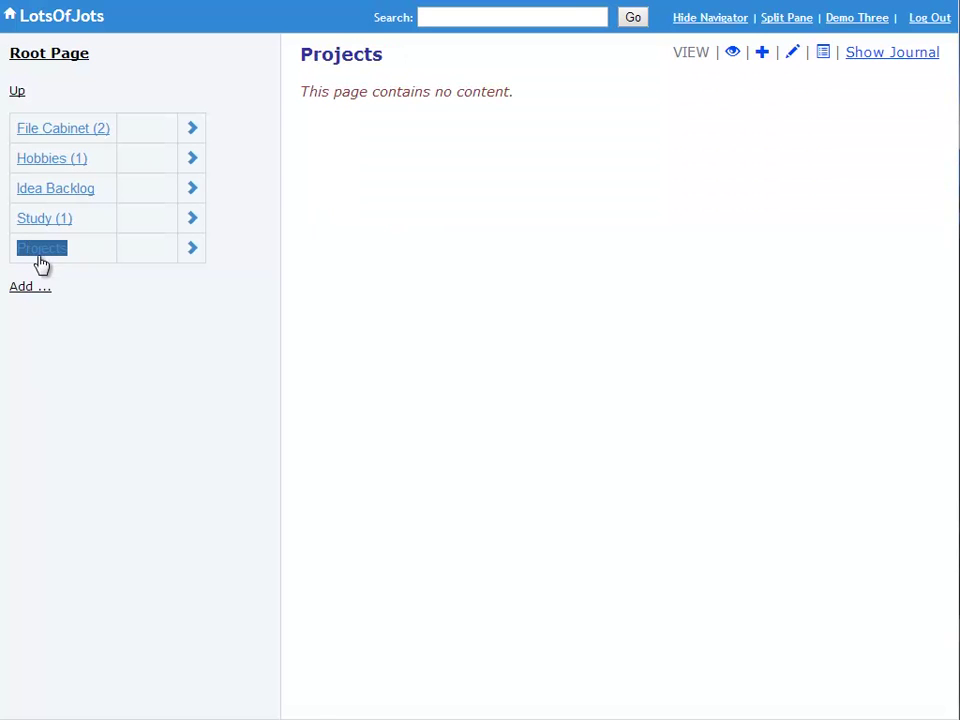
- Inside Projects, add a 'LotsOfJots' sub-page, then return to the Root Page
click(192, 252)
click(39, 203)
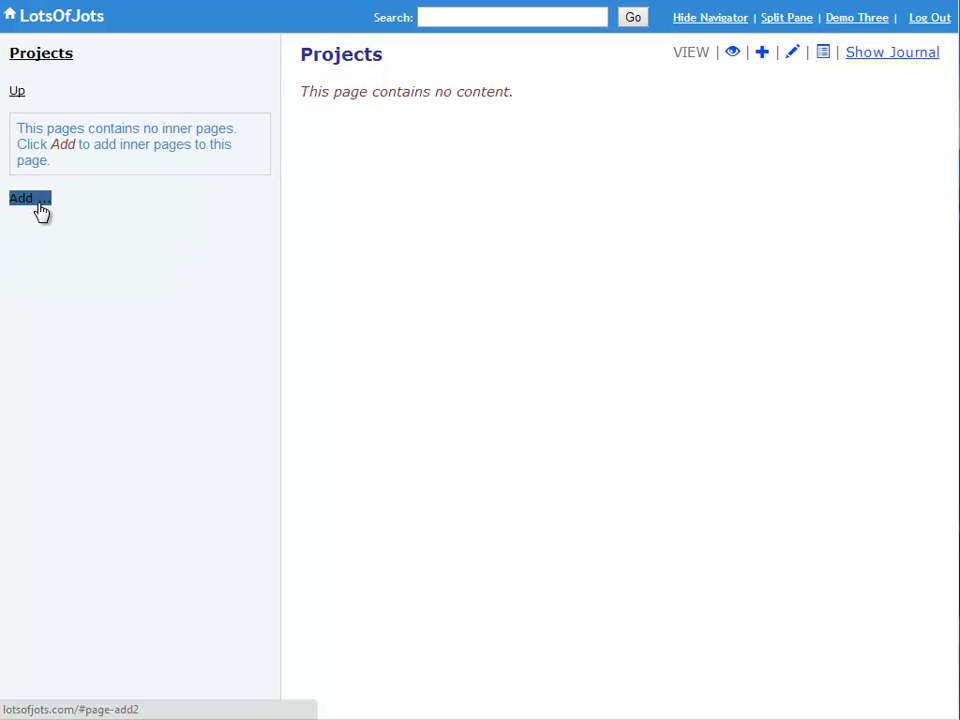
click(58, 276)
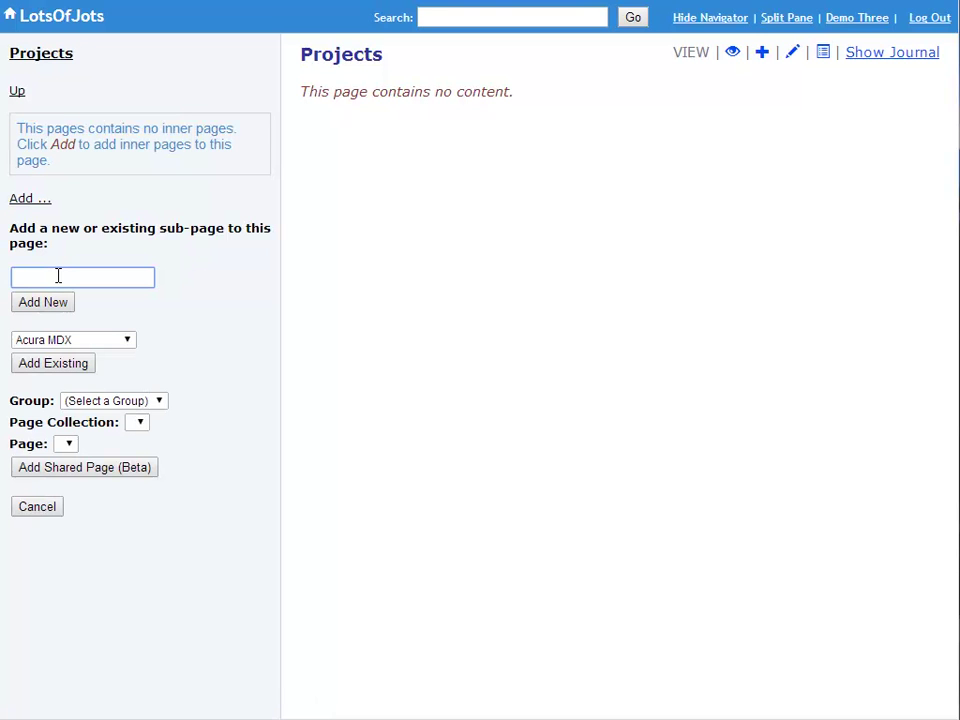
text(LotsOfJots)
click(58, 304)
click(16, 93)
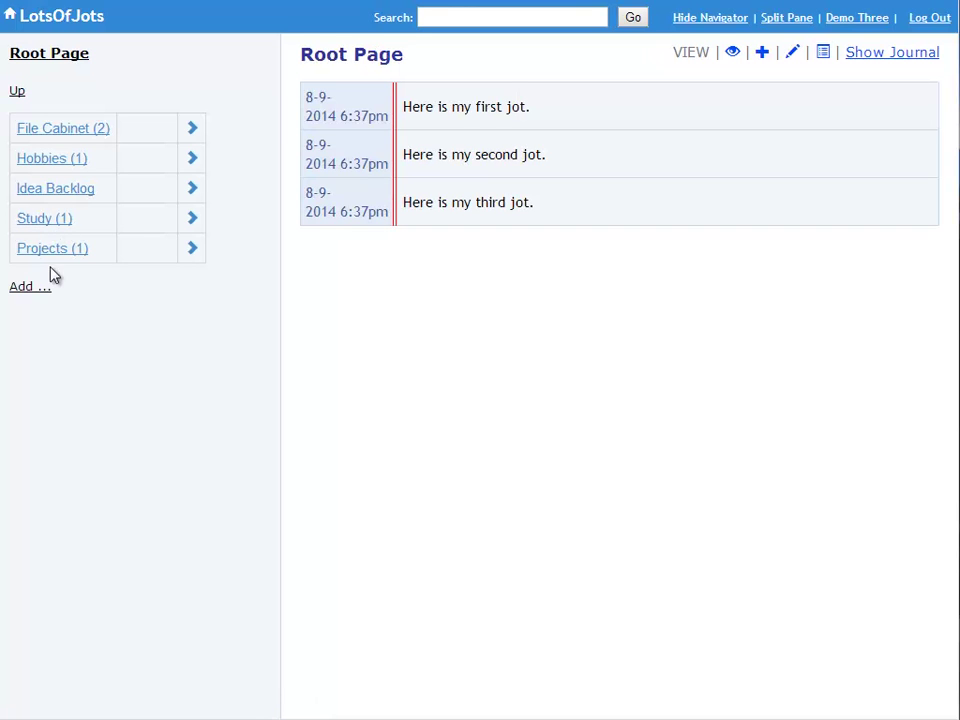
- Add 'Employer' and 'To Do List' sub-pages to the Root Page
click(33, 287)
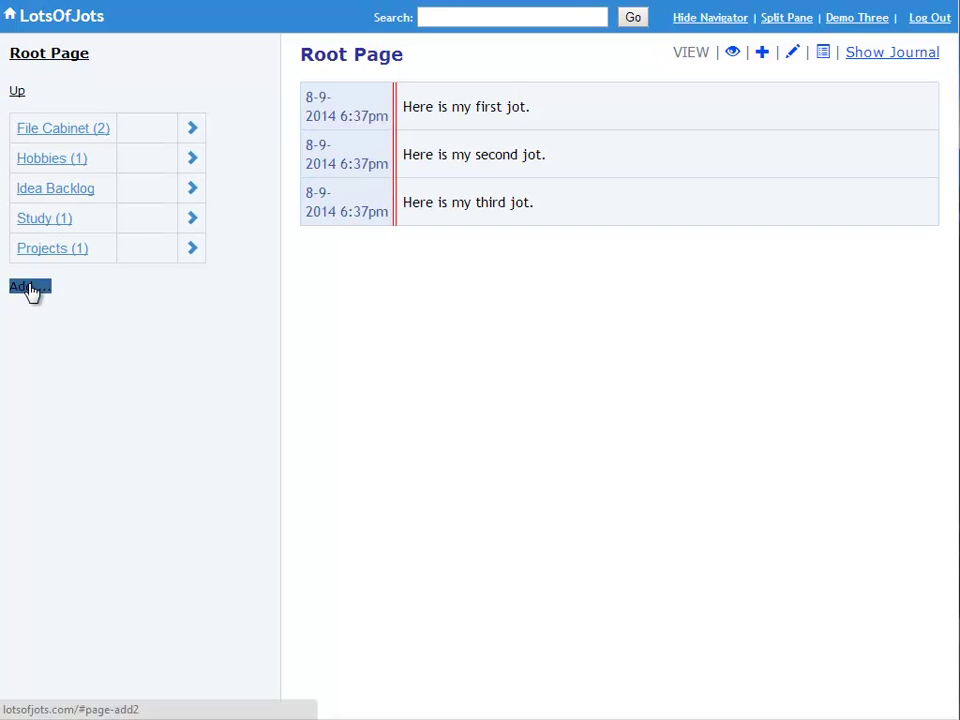
click(42, 366)
text(Employer)
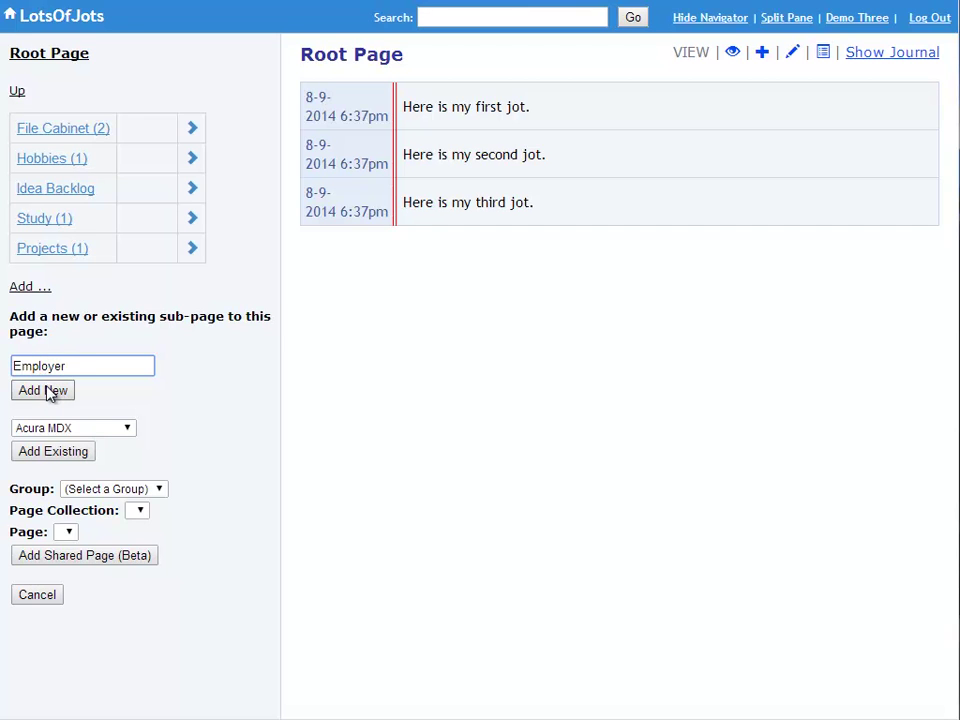
click(50, 391)
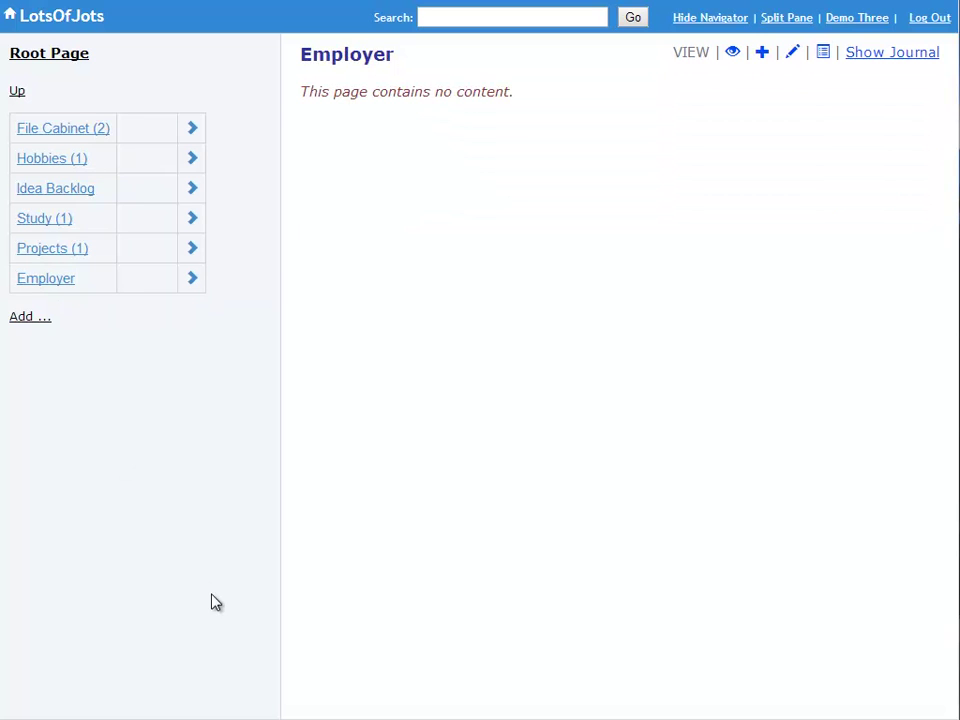
click(21, 316)
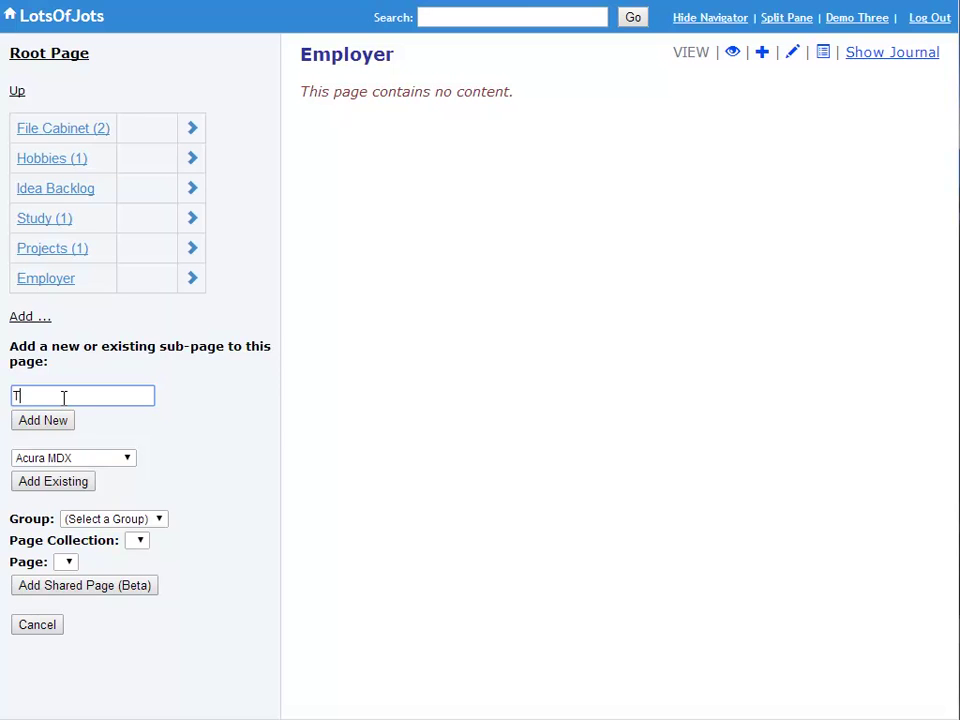
text(To Do List)
click(44, 420)
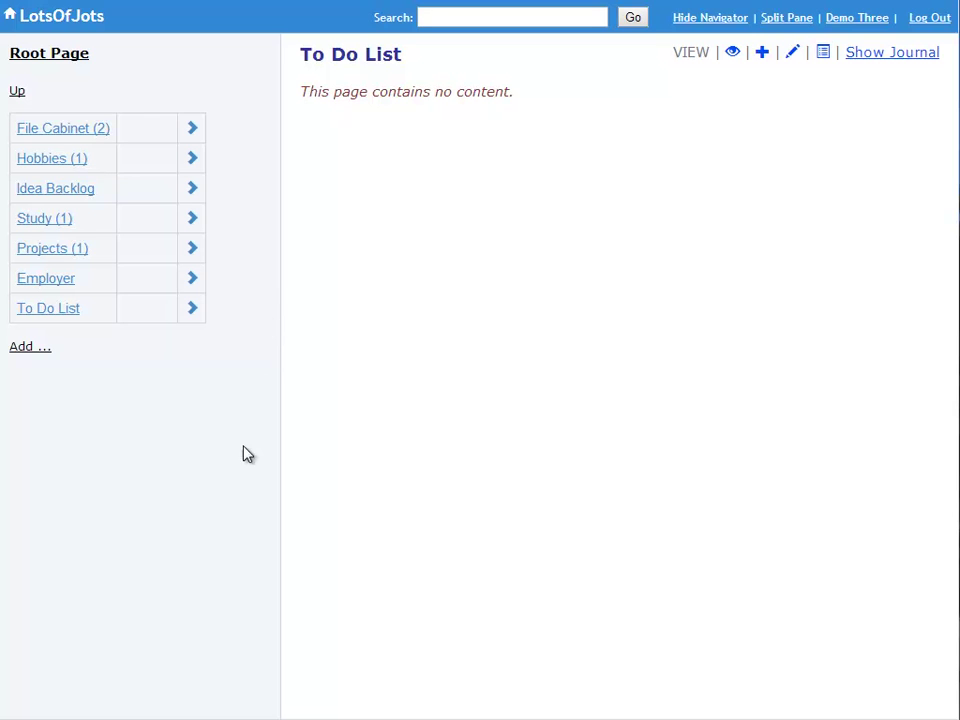
- Open File Cabinet and then its Auto Maintenance page
mouse_move(153, 137)
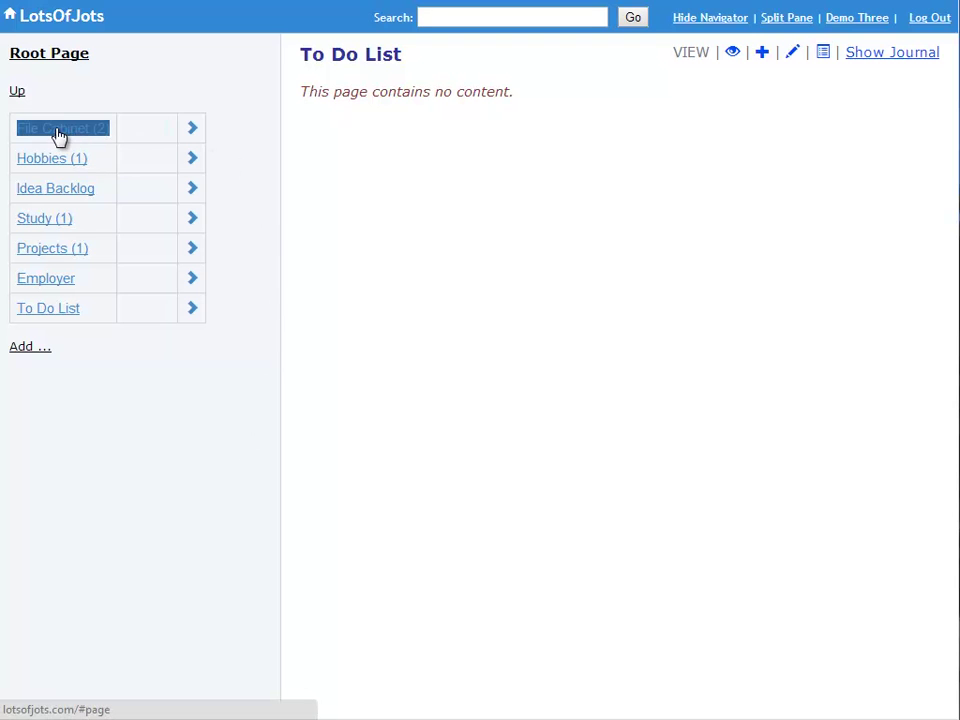
click(140, 131)
click(61, 135)
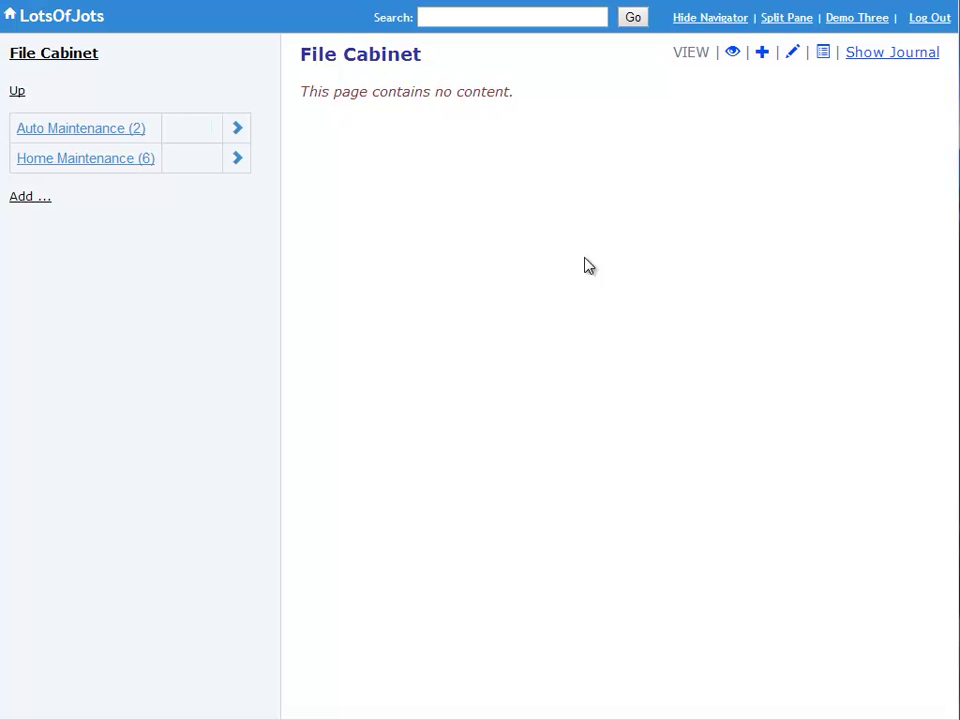
triple_click(30, 163)
triple_click(45, 131)
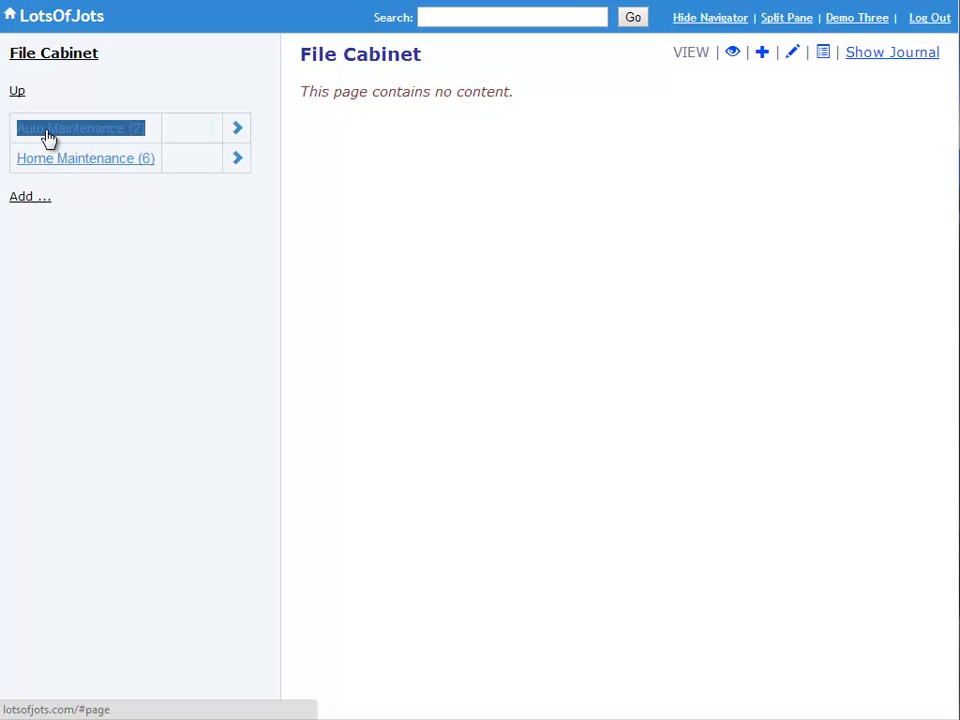
click(48, 138)
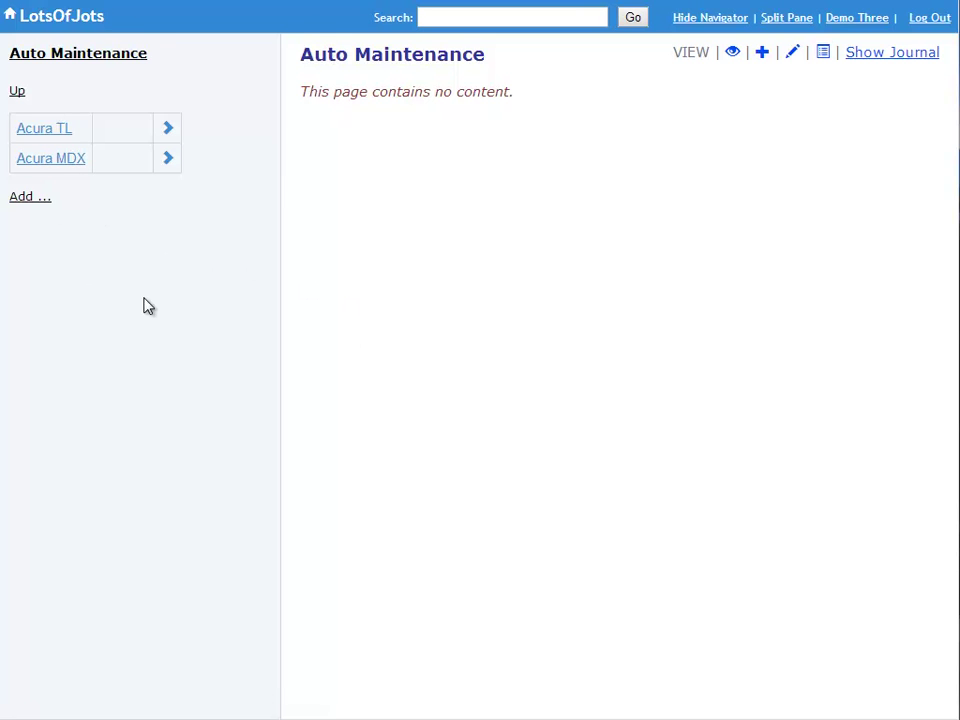
triple_click(97, 55)
- View the empty Acura TL and Acura MDX pages, then climb back to the Root Page
click(50, 133)
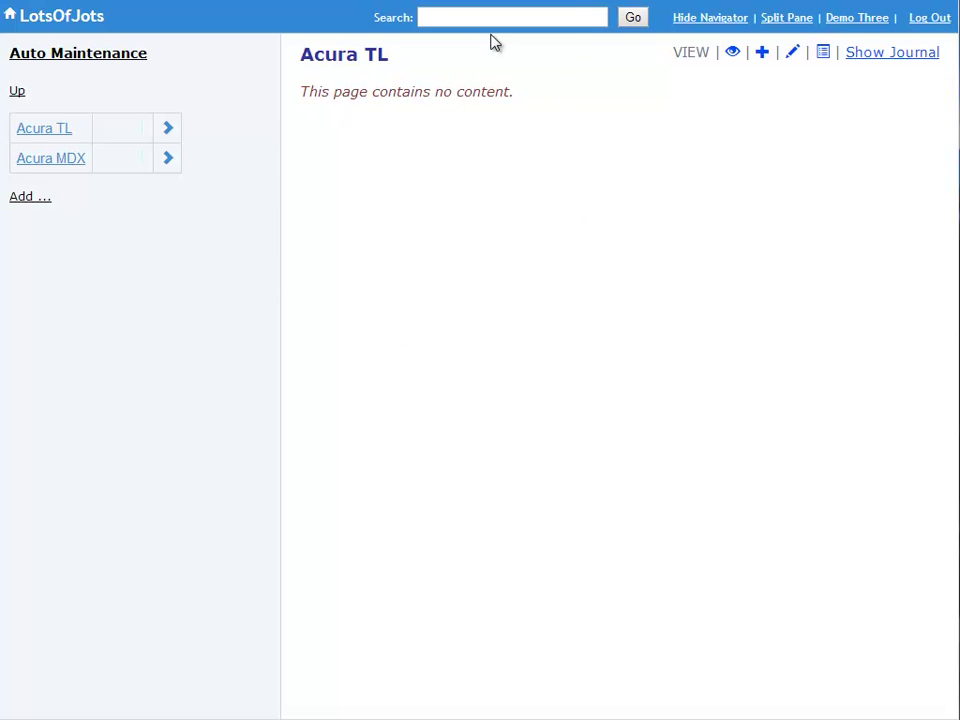
click(54, 163)
click(16, 93)
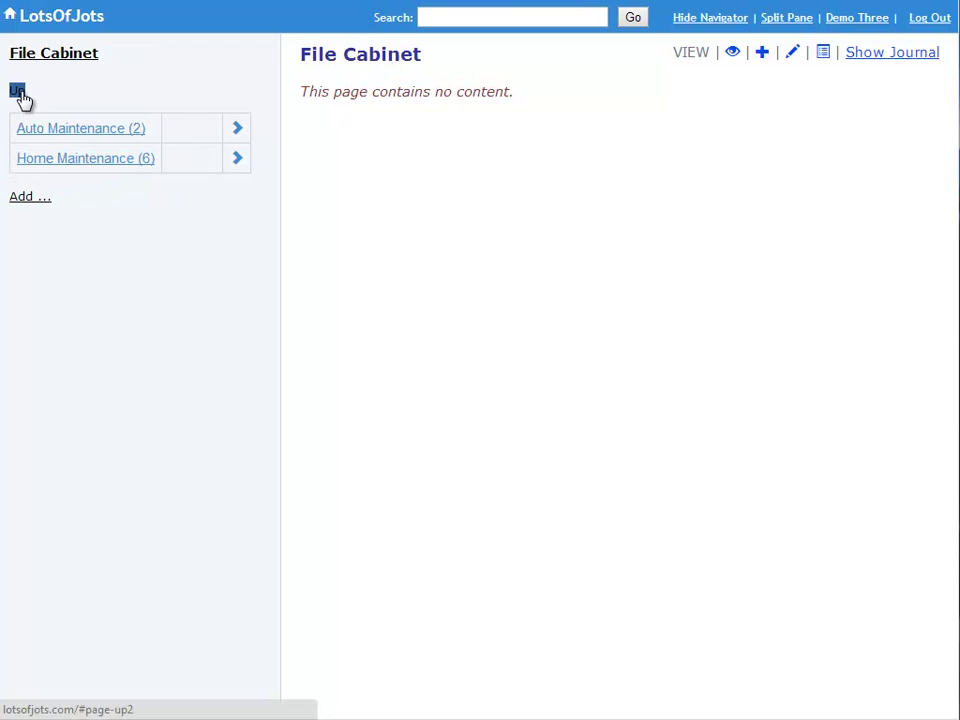
click(21, 92)
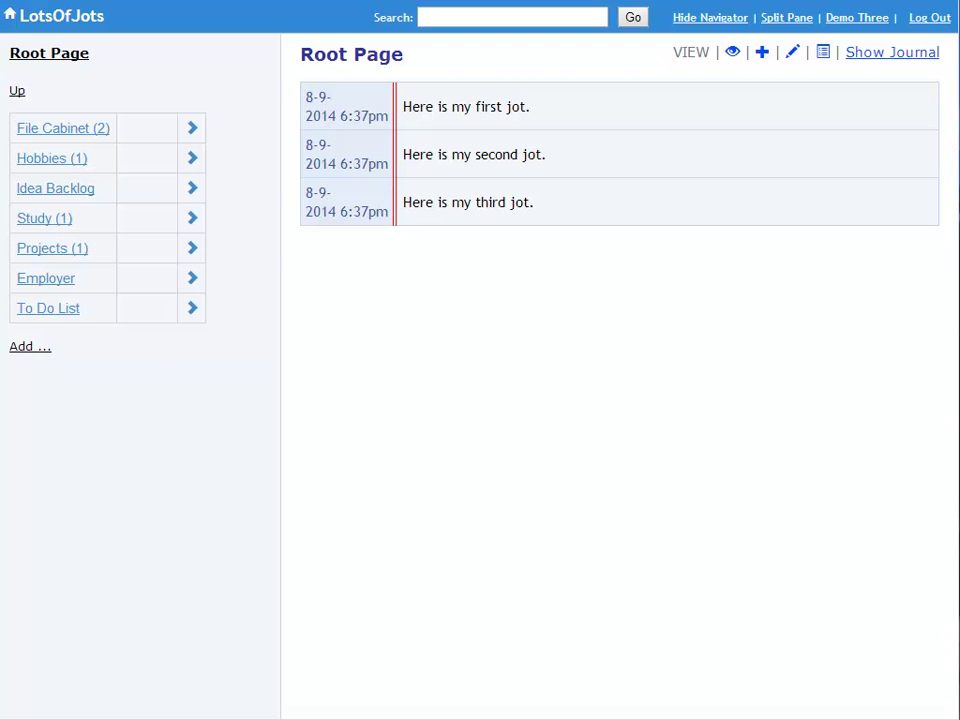
- Append a new Root Page jot reading 'Invitation code:' followed by the invitation code
click(762, 52)
click(475, 317)
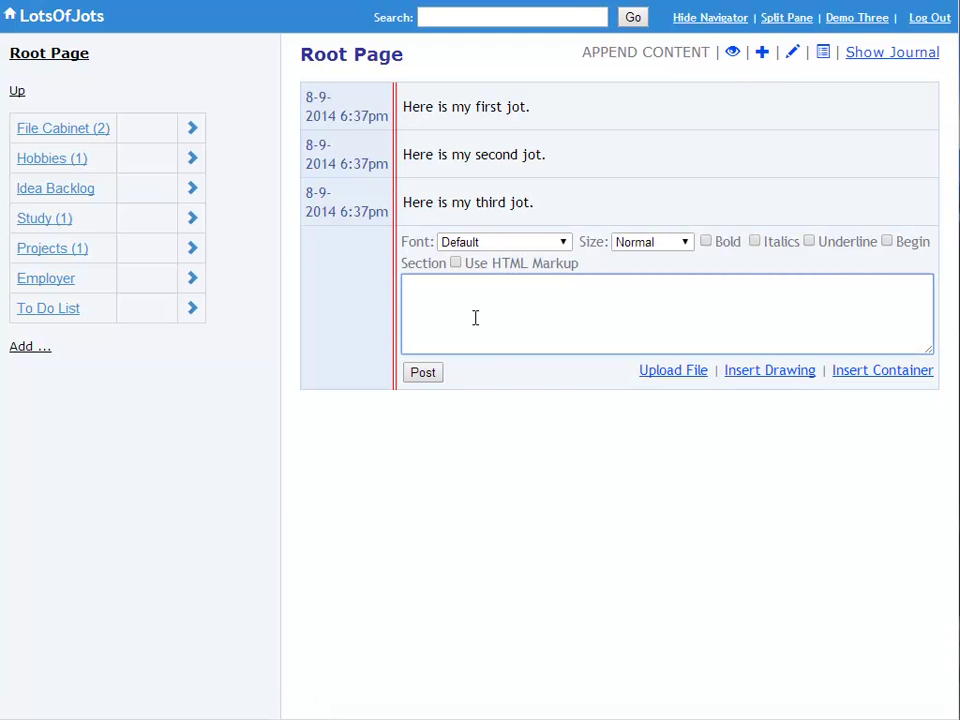
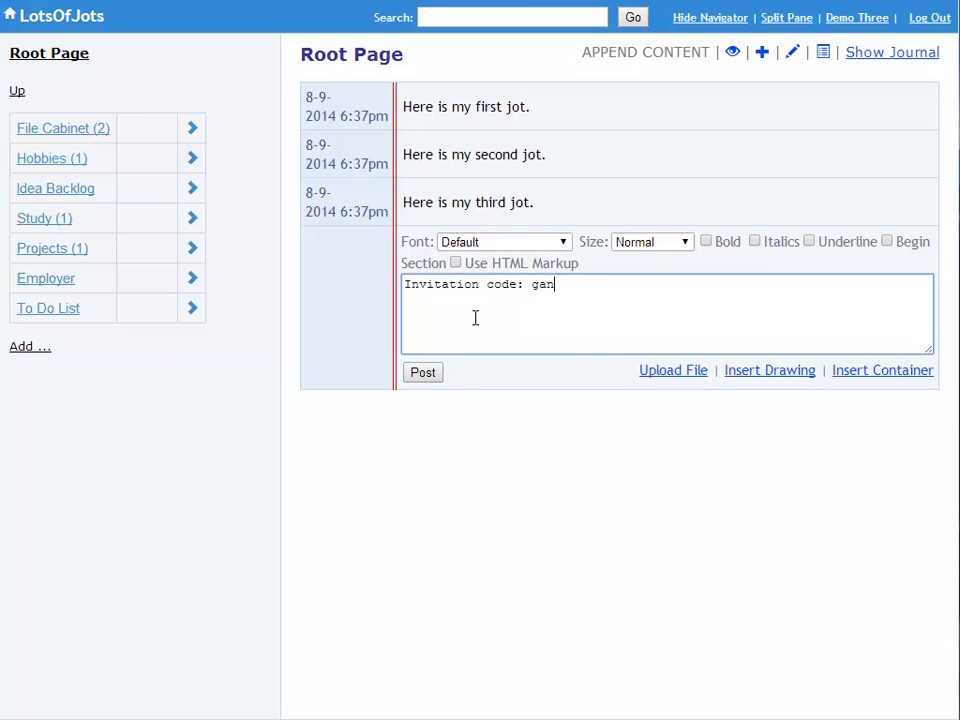